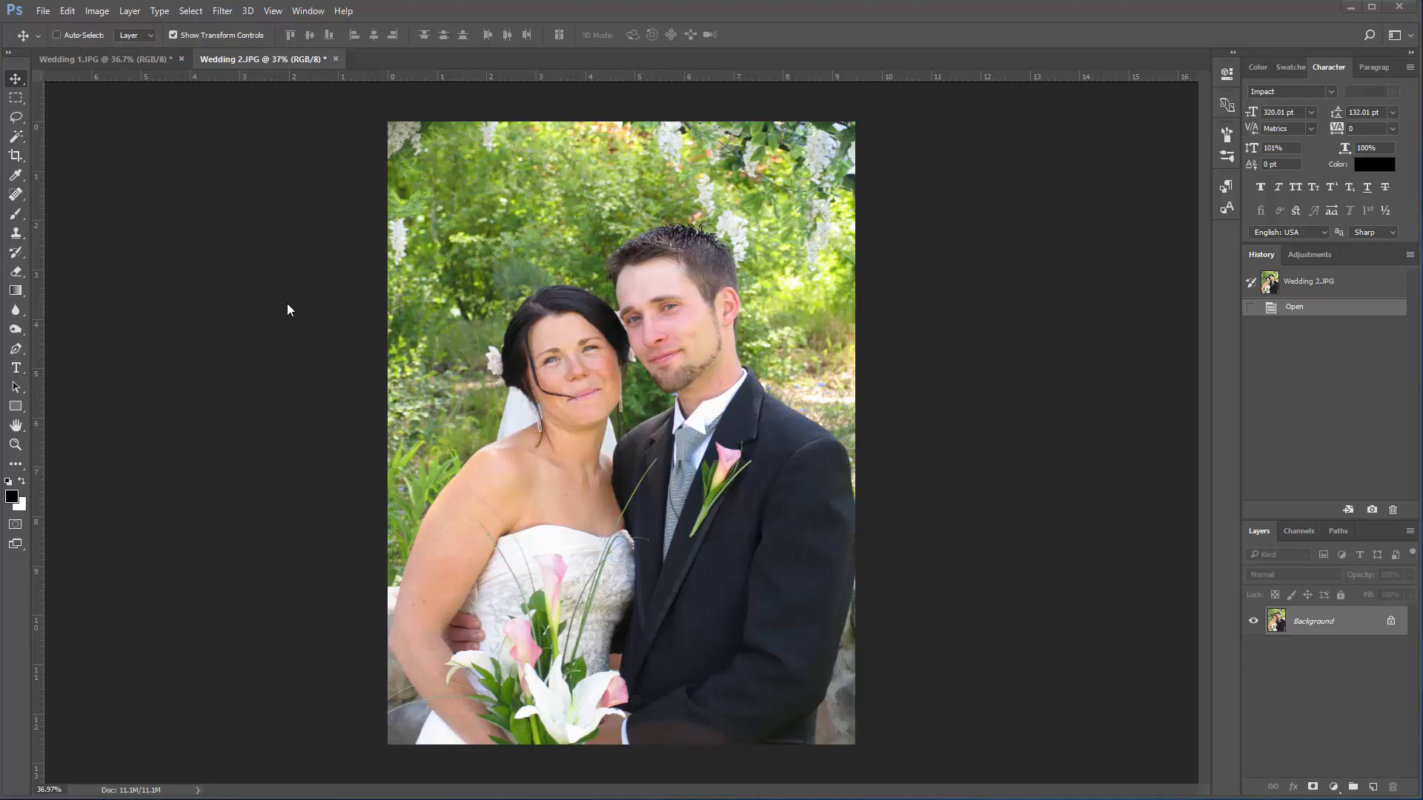
Step: Compare the Wedding 1 and Wedding 2 photos, examining the groom's eyes and the couple's expressions in each
click(116, 60)
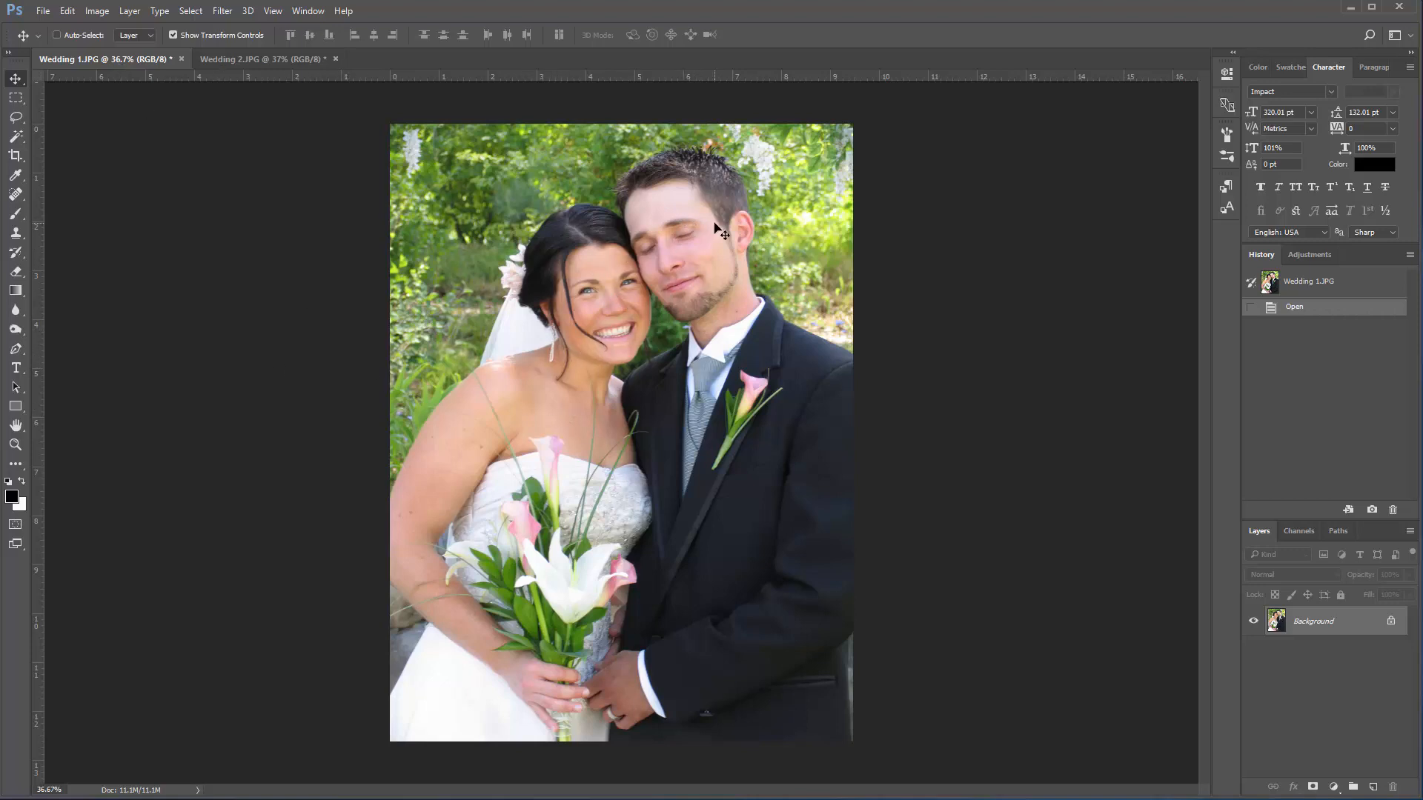
click(260, 58)
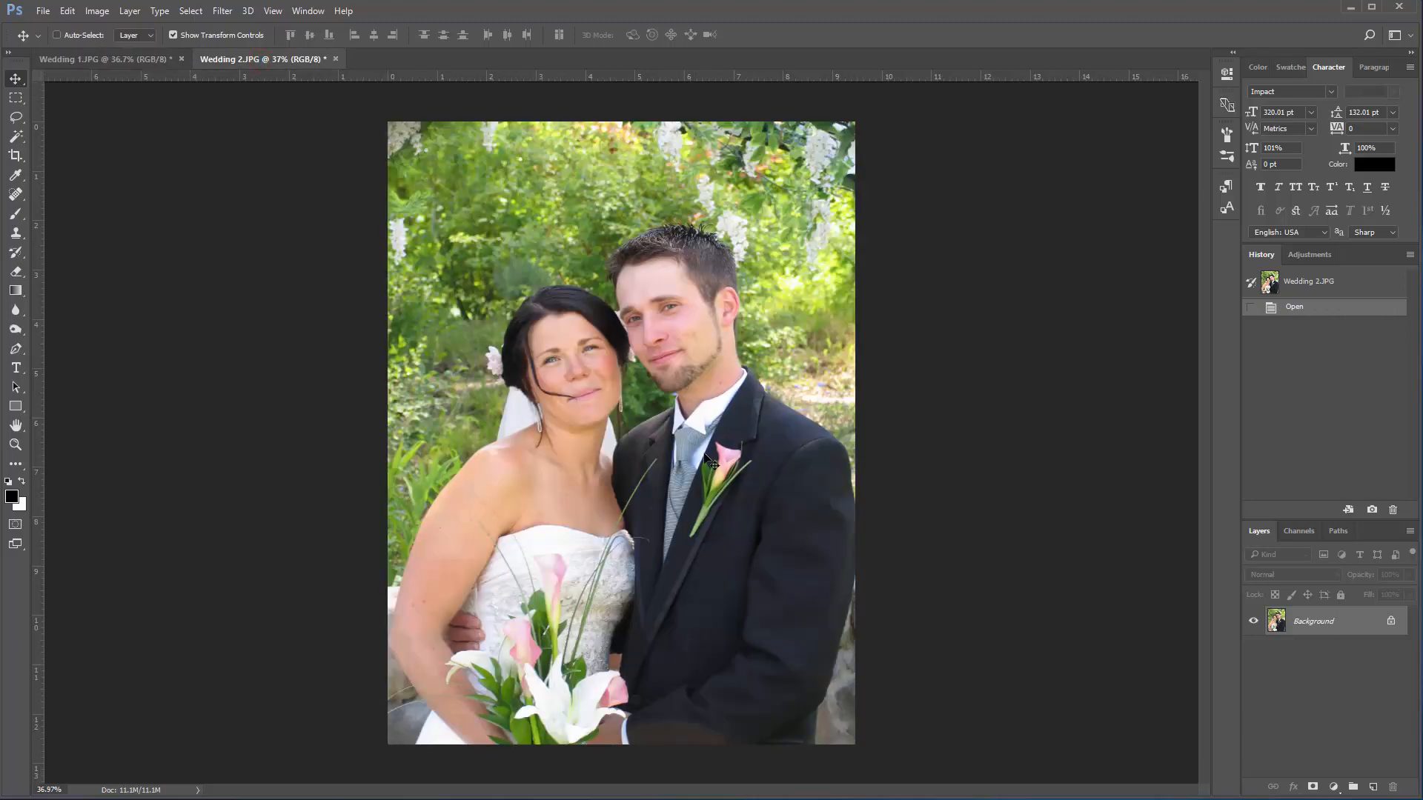
click(119, 60)
click(247, 58)
click(143, 62)
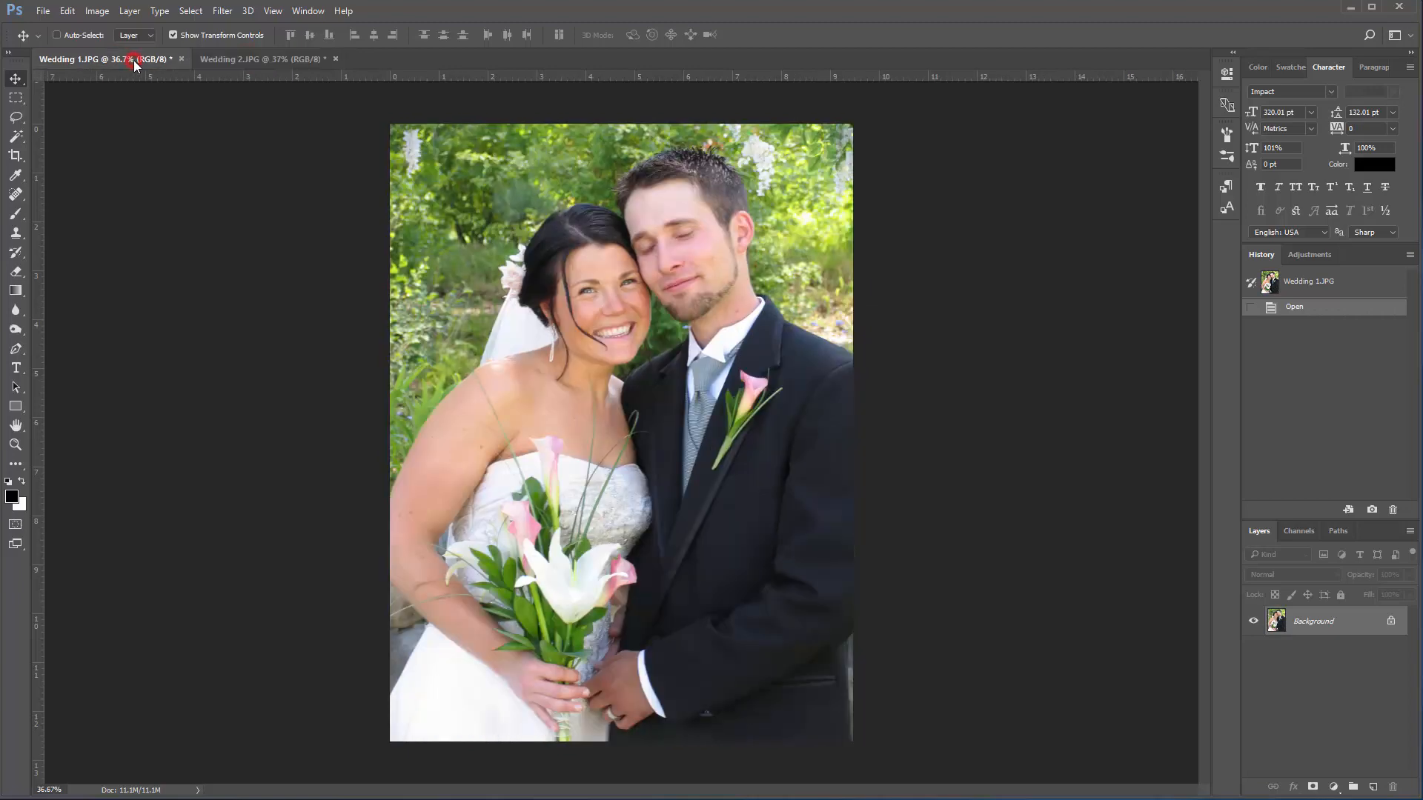
click(248, 59)
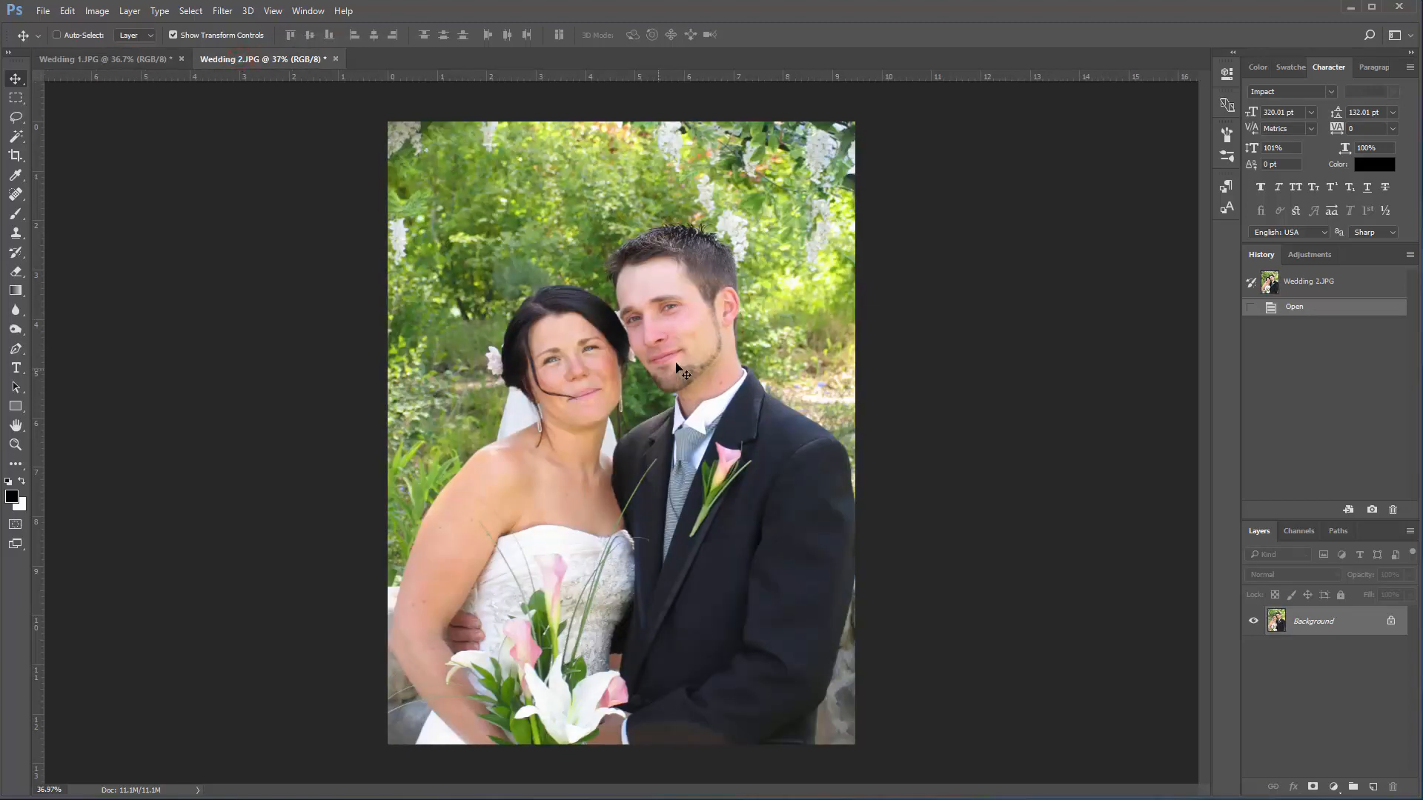
click(102, 59)
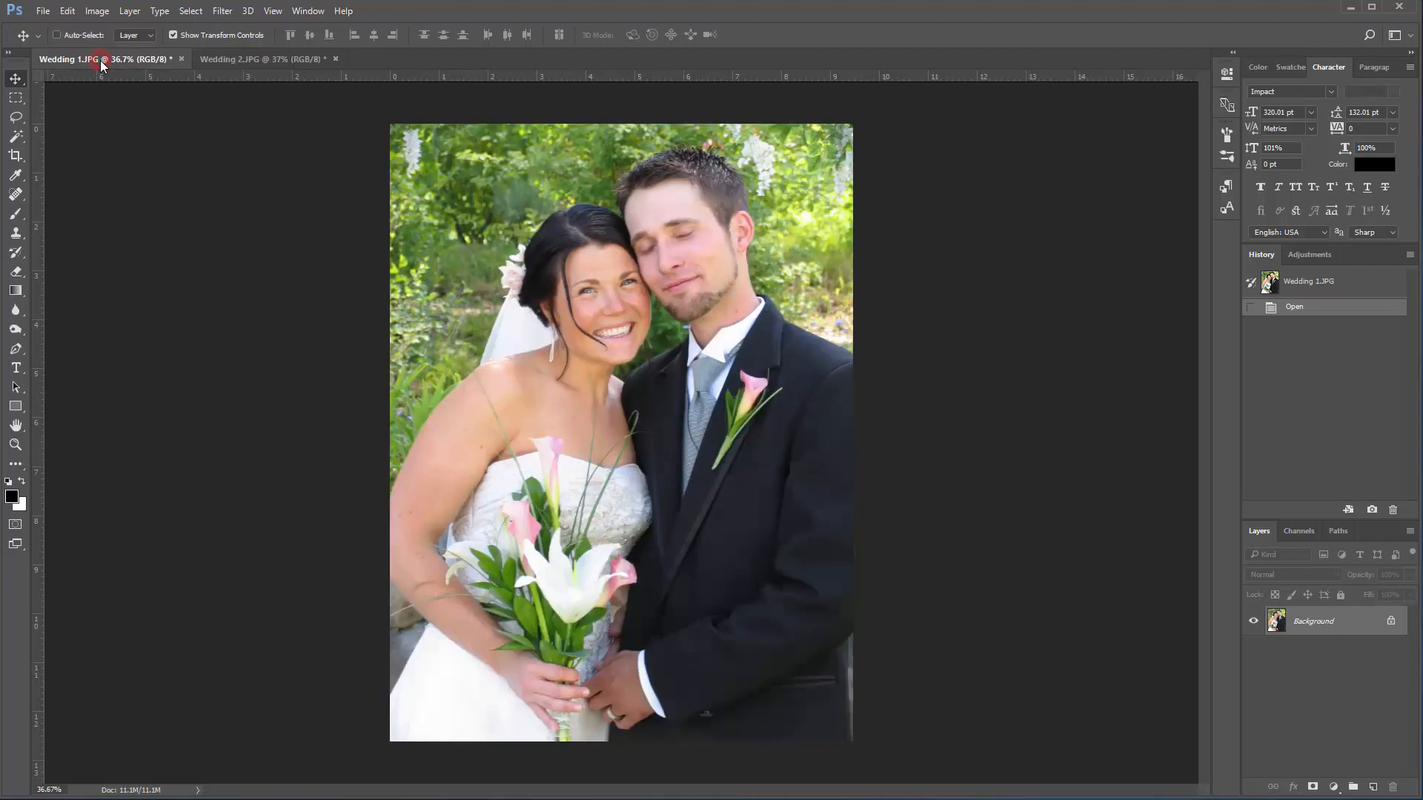
click(249, 59)
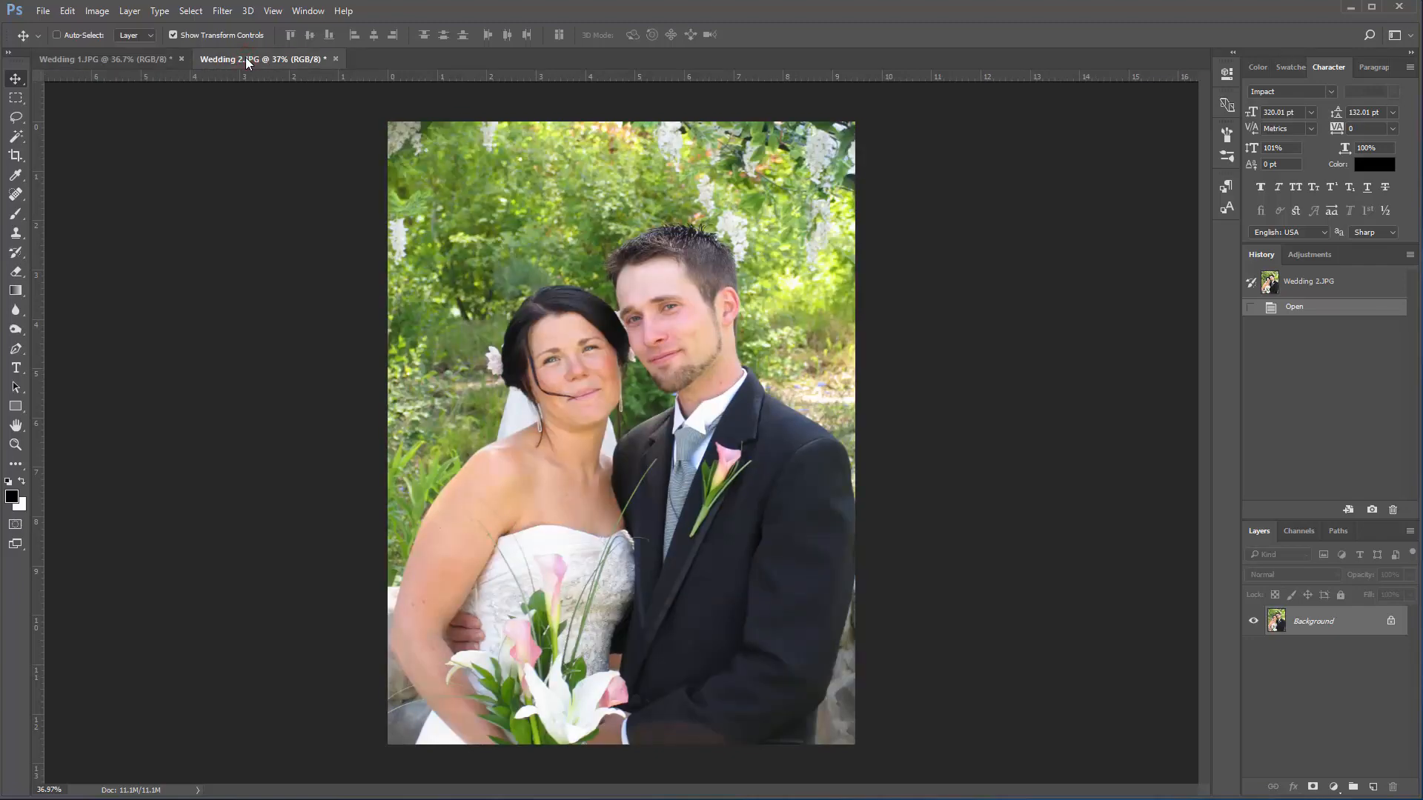
click(121, 60)
click(272, 60)
click(157, 59)
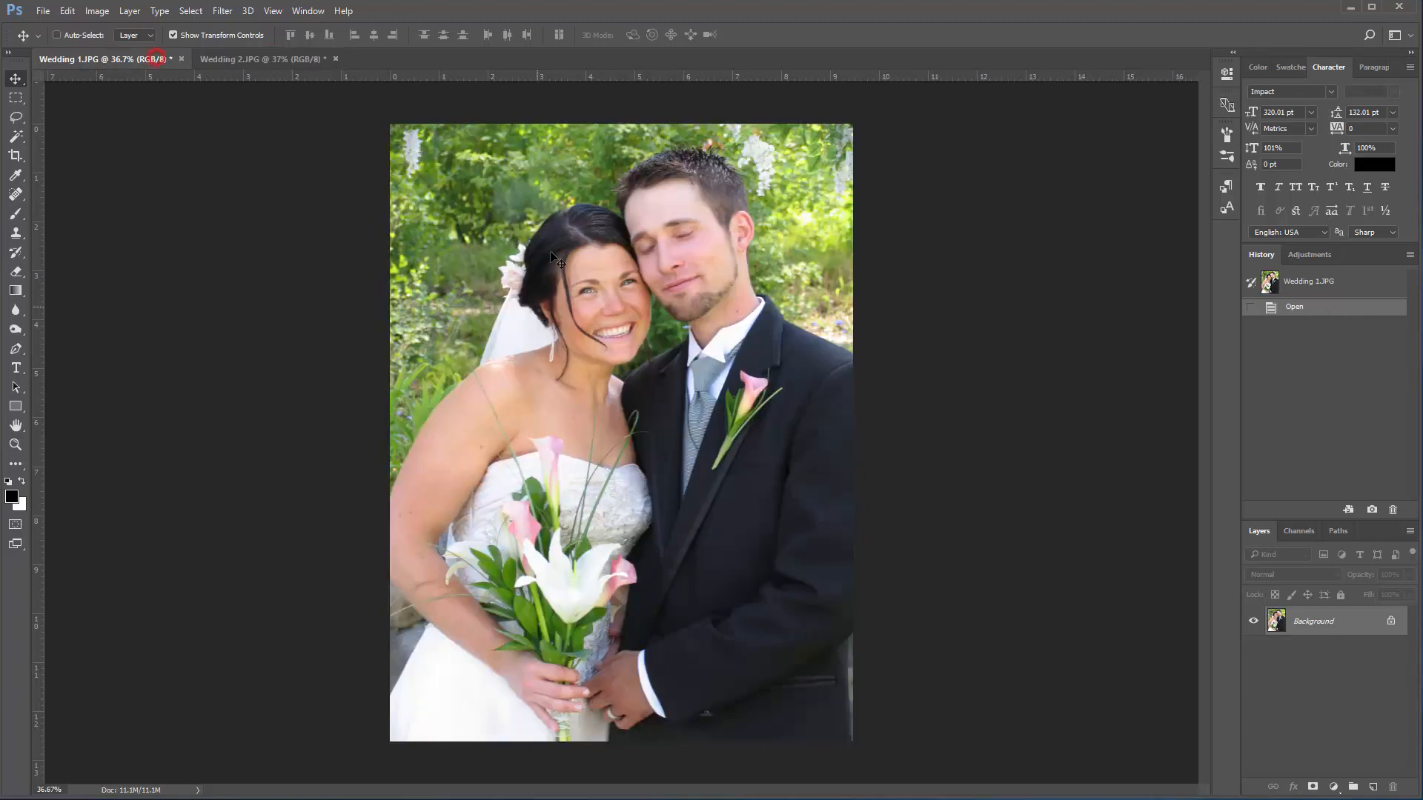
click(274, 60)
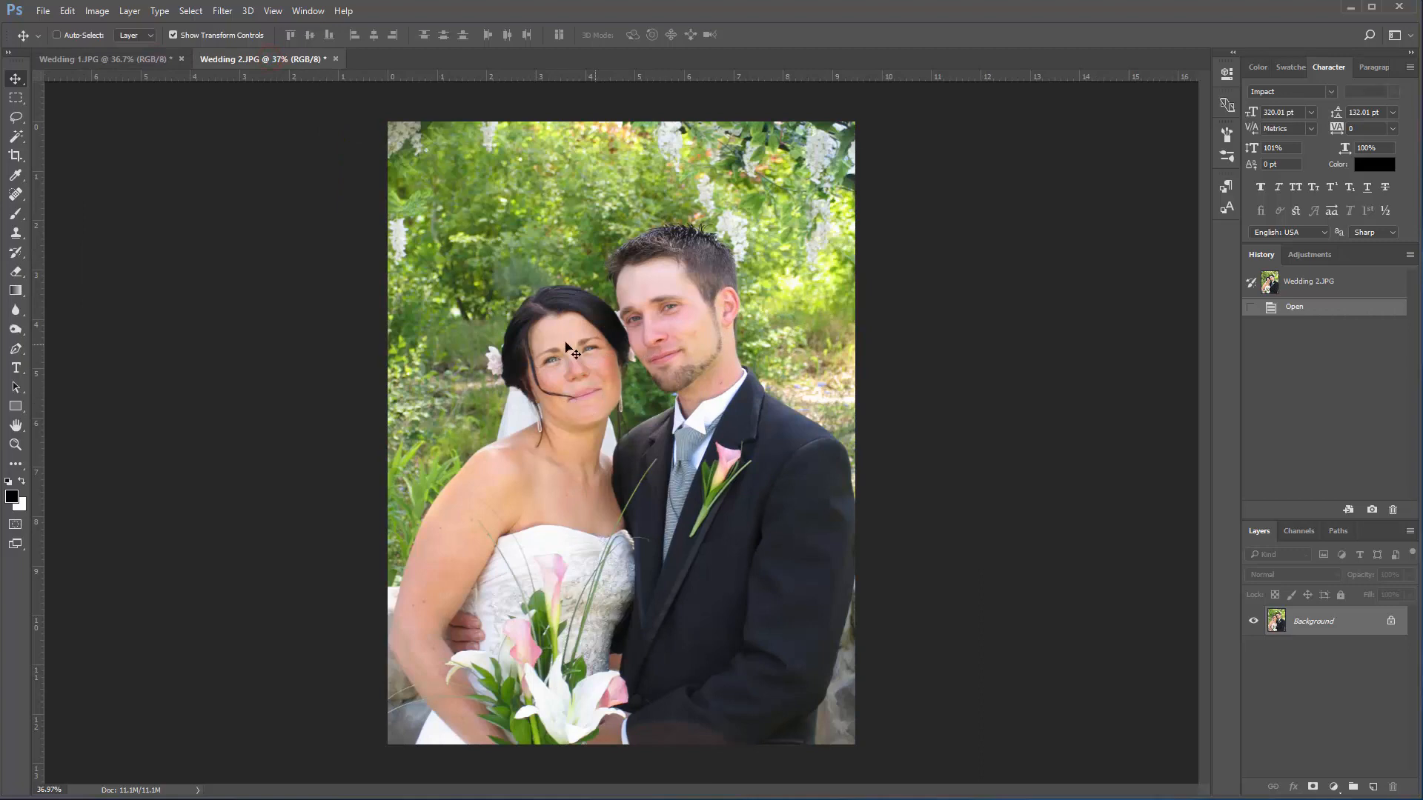
click(135, 59)
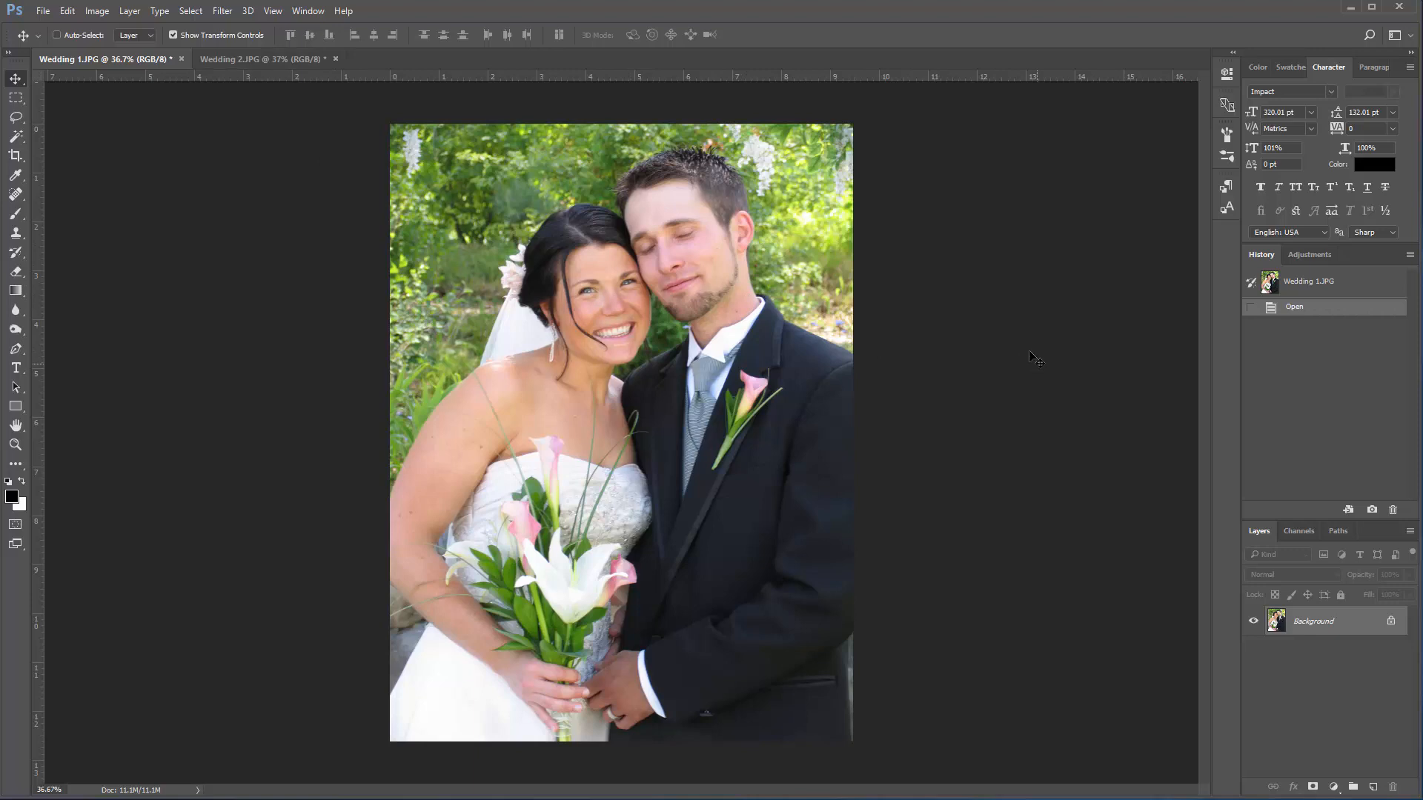
Step: Crop the Wedding 2 photo tightly around the groom's head, from his hair down to his collar
click(248, 59)
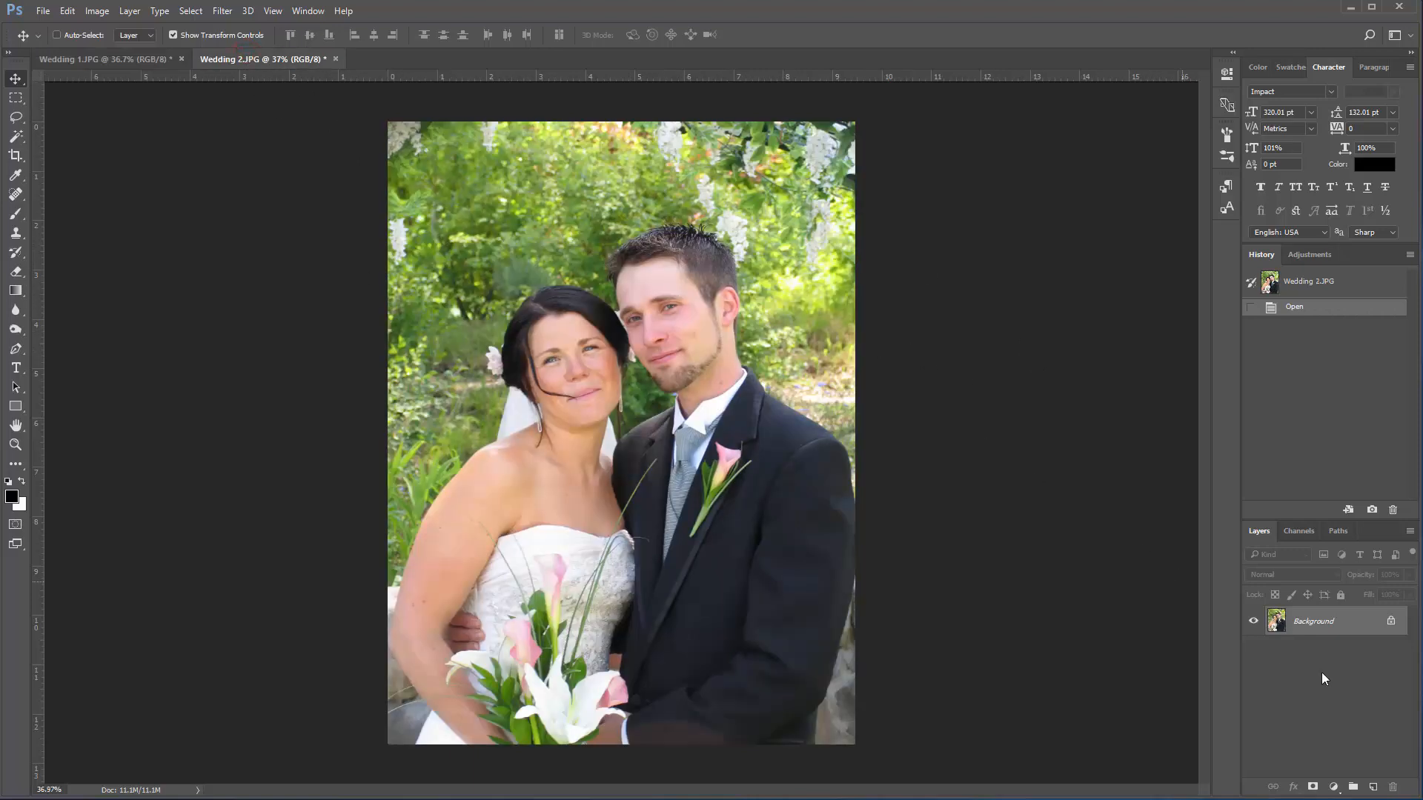
click(1311, 787)
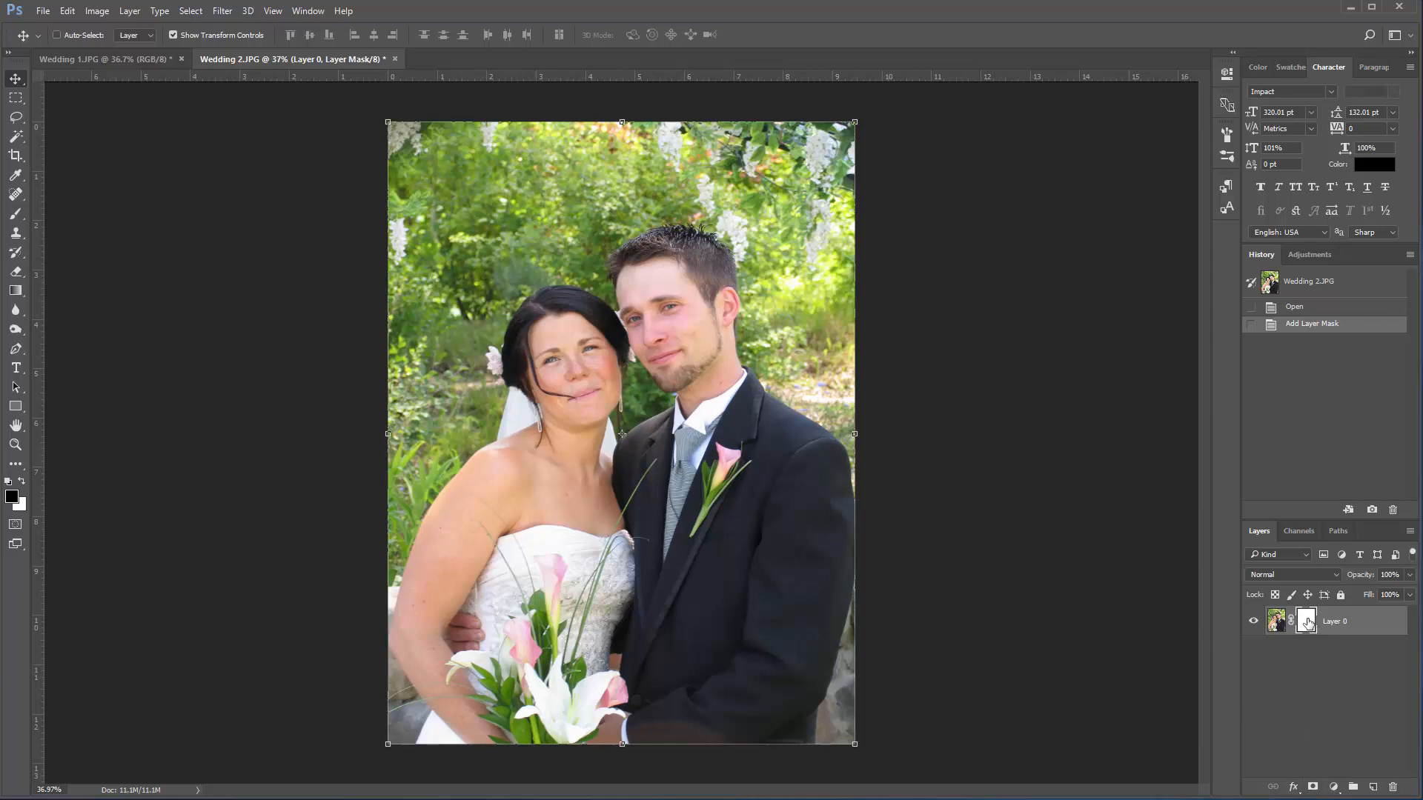
click(1298, 305)
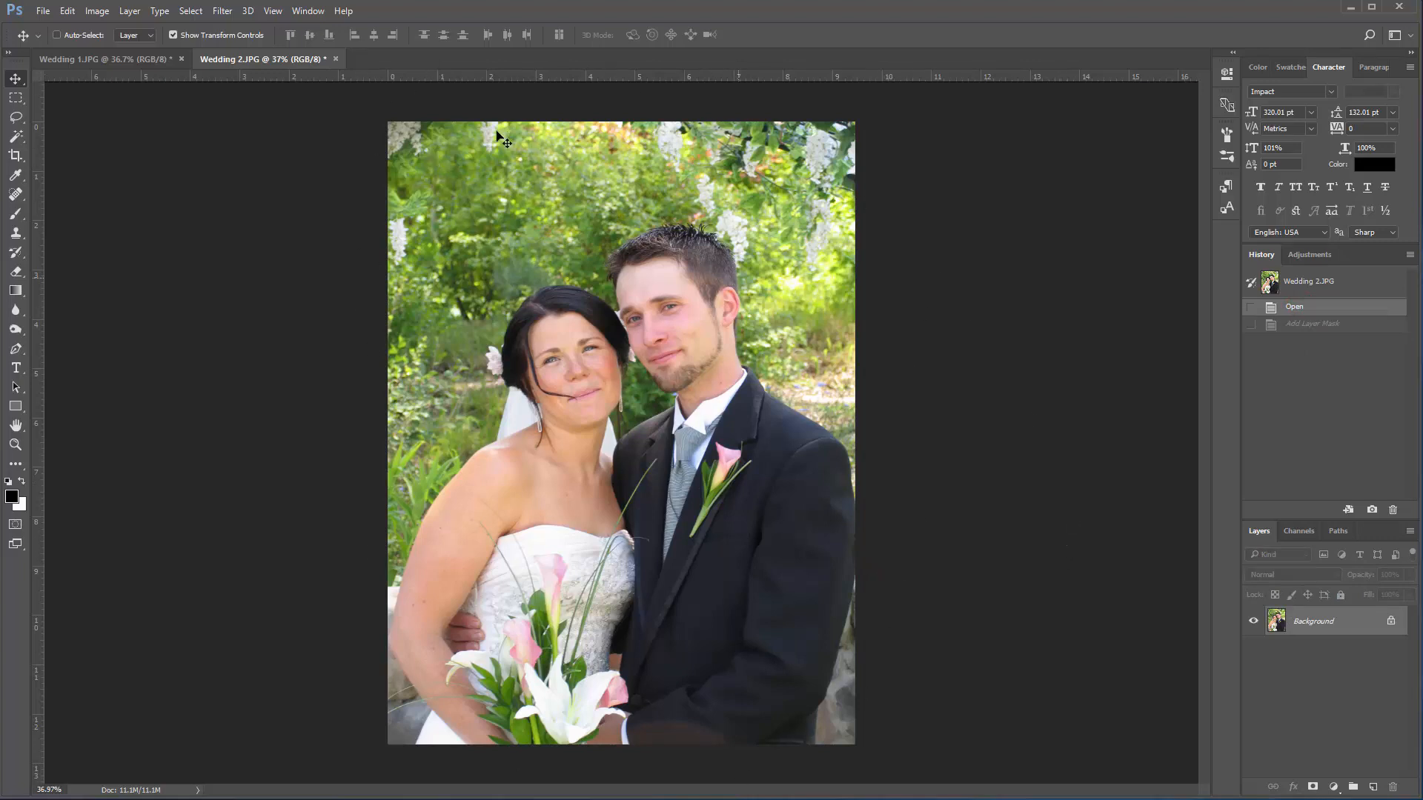
click(16, 155)
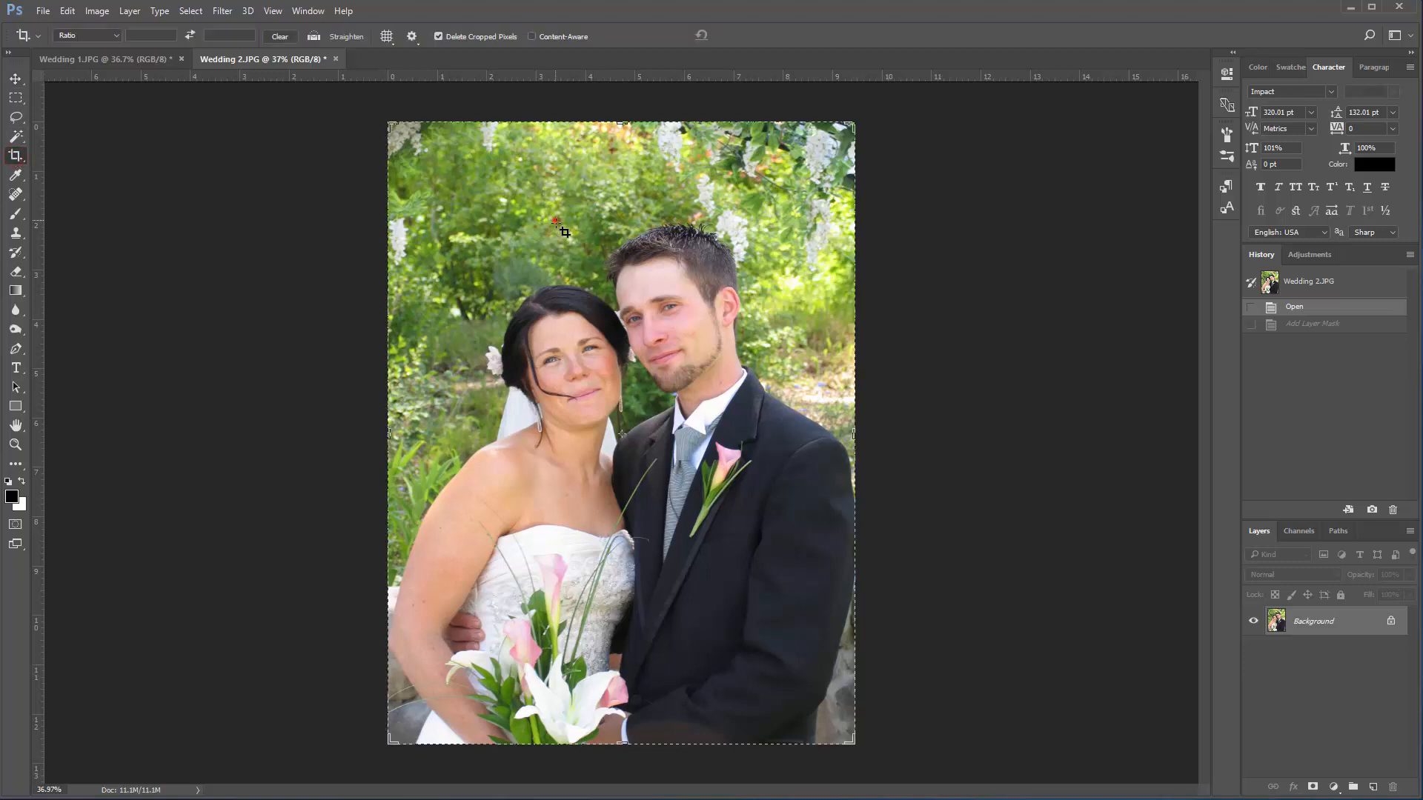
drag(555, 220, 753, 421)
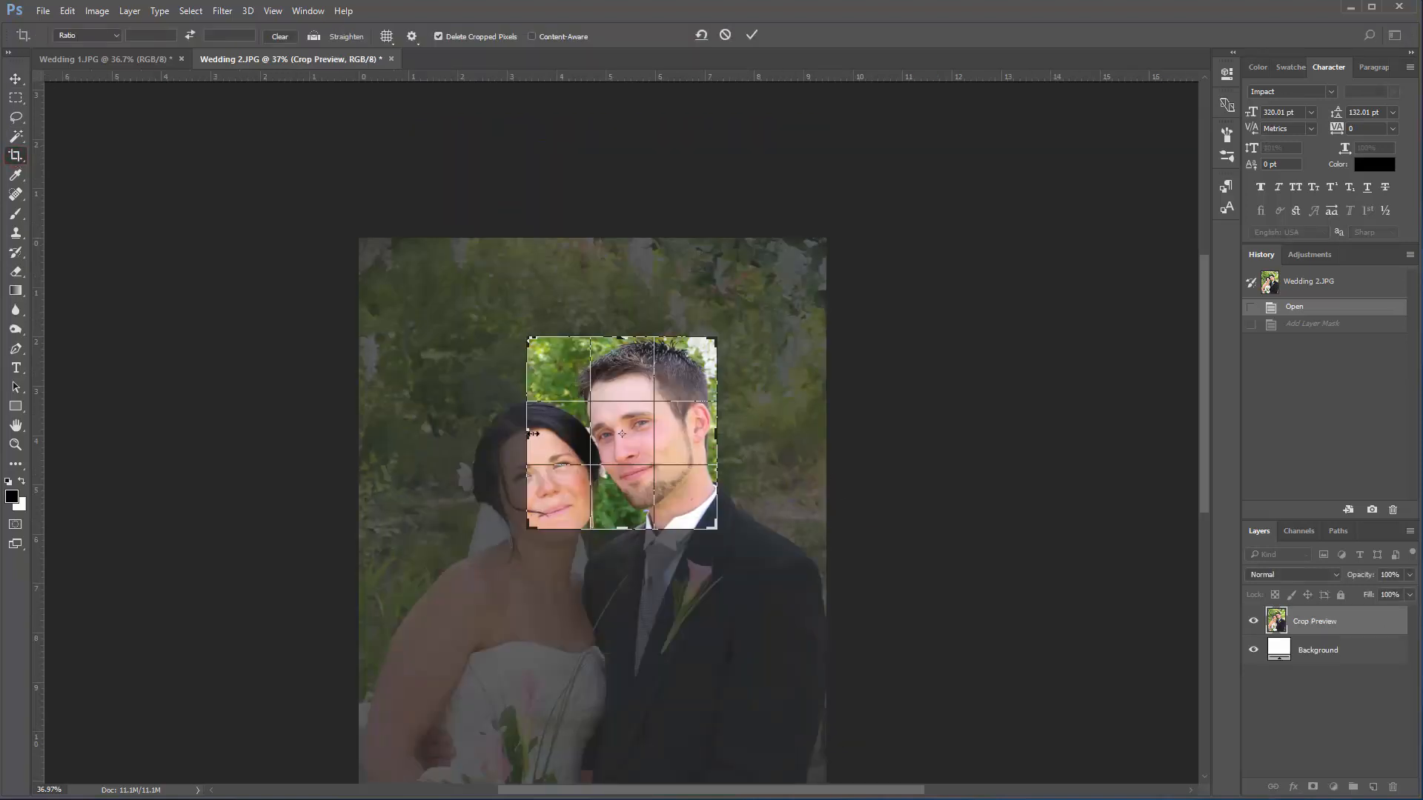
drag(534, 434, 561, 433)
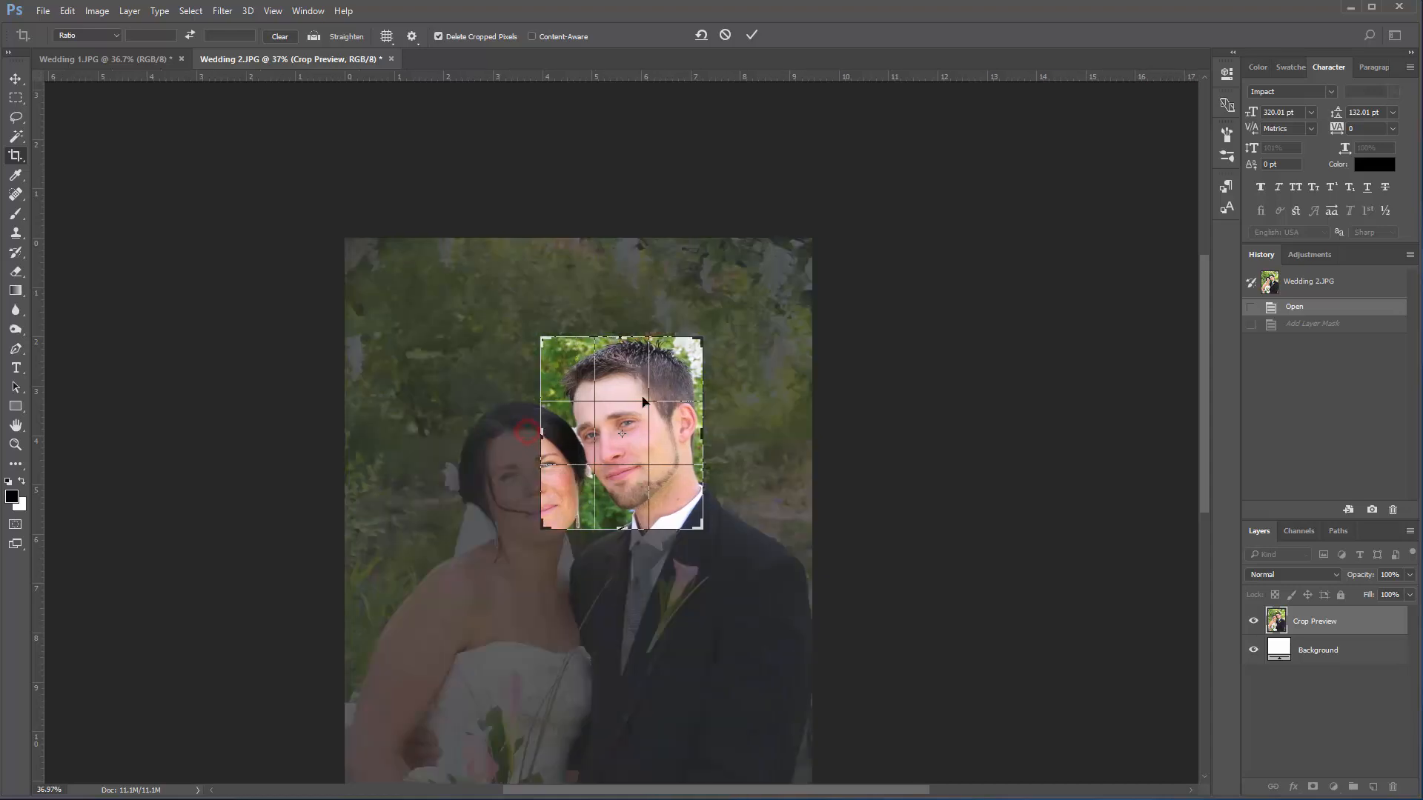
click(753, 35)
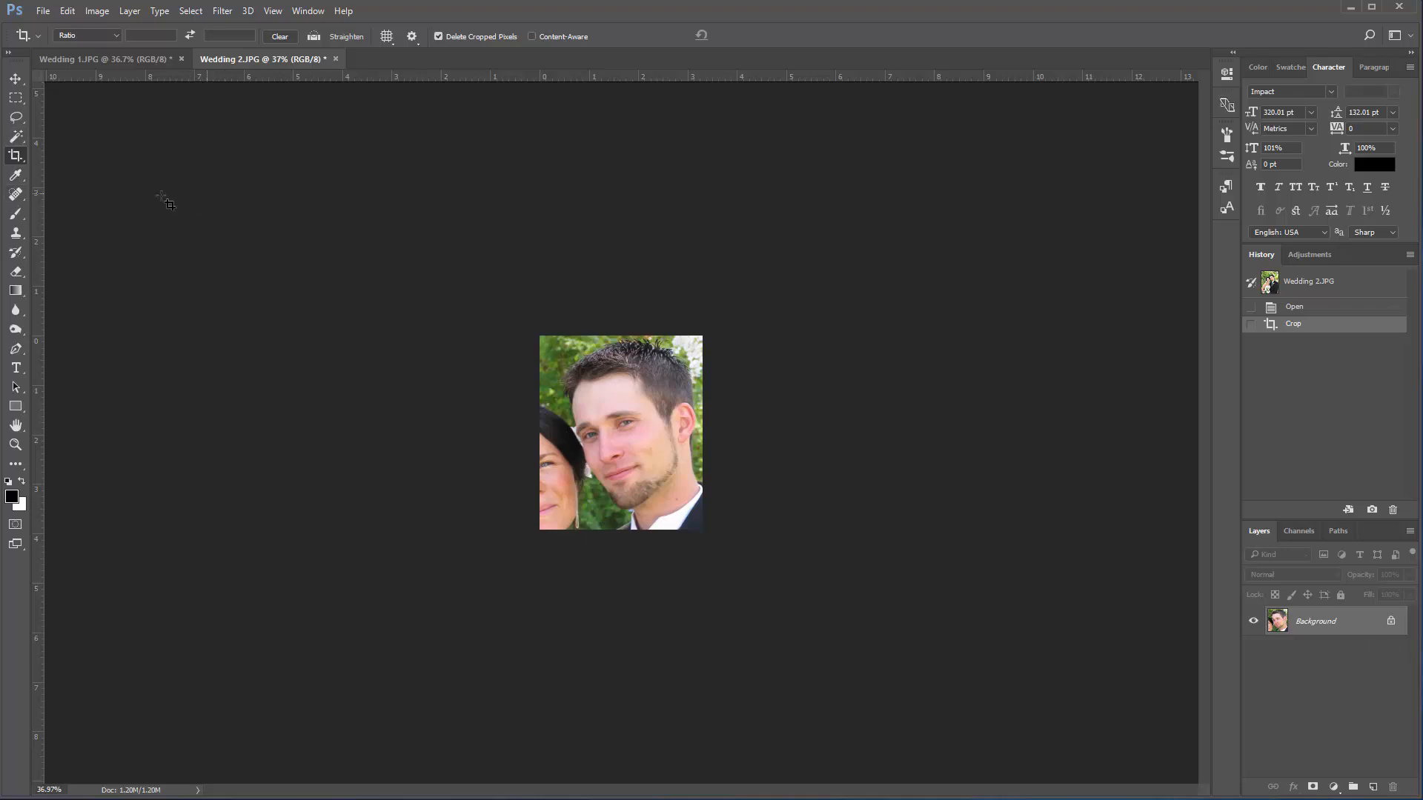
Step: Add a layer mask to the cropped photo and paint it black with a 200 px soft brush, leaving only the groom's eye area
click(1313, 787)
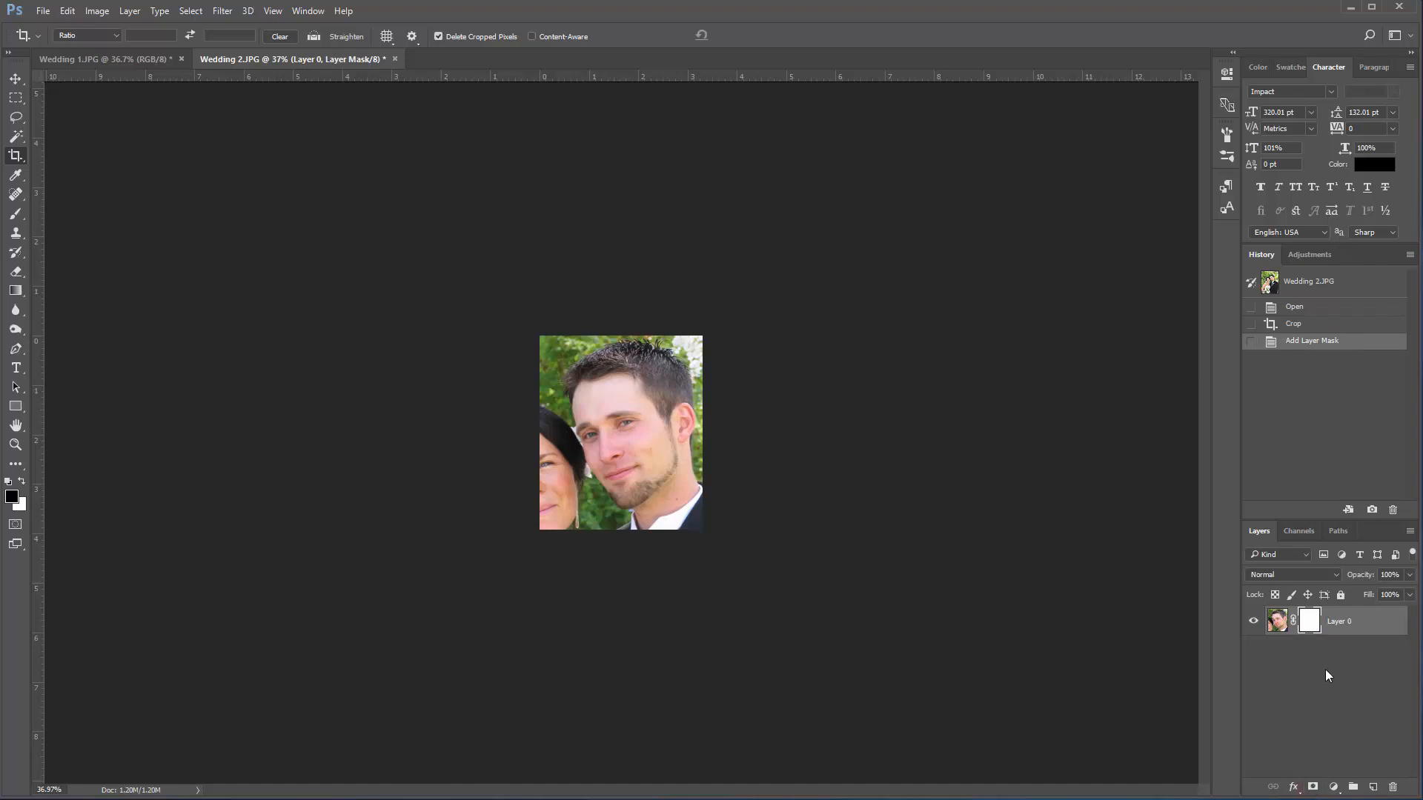
key(b)
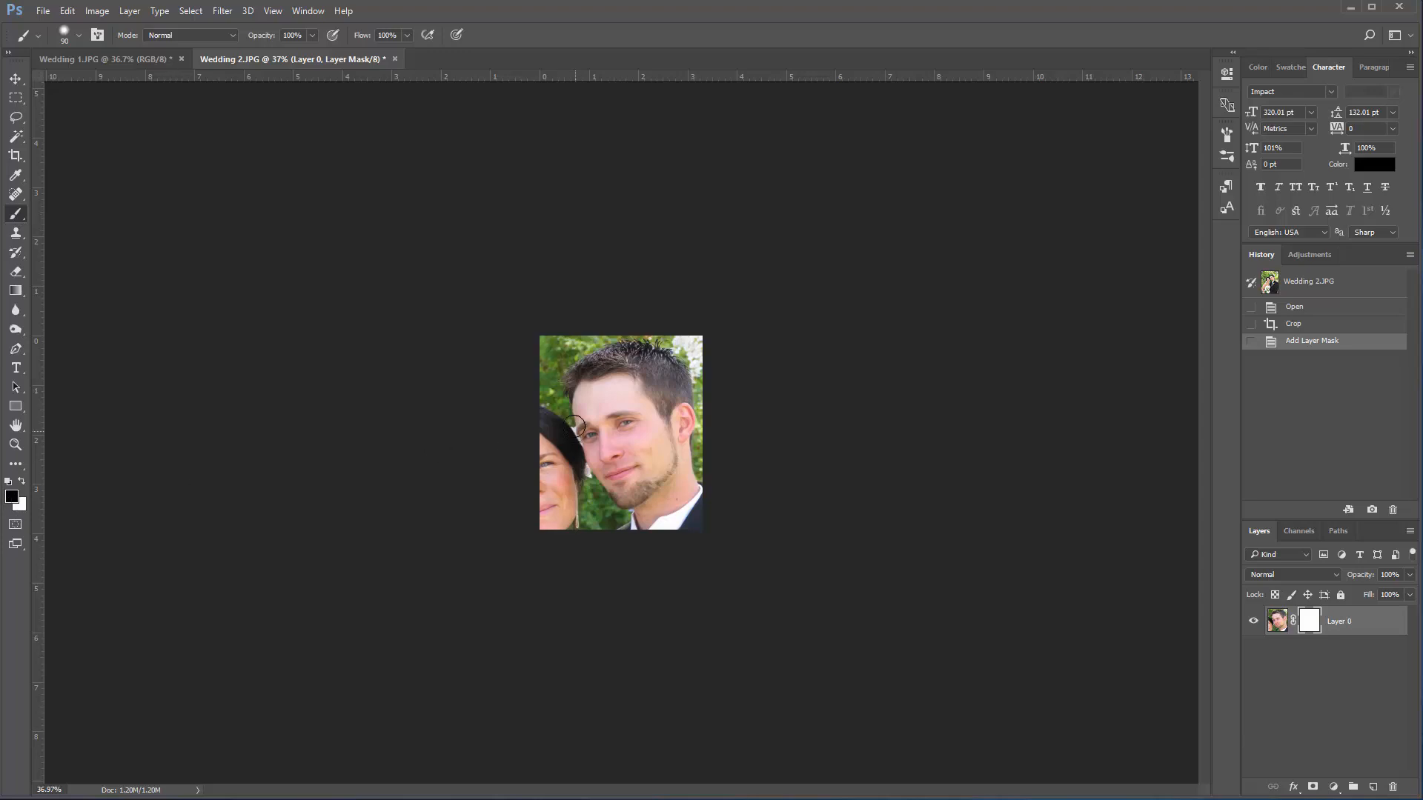
key(bracketright)
key(bracketright)
key(bracketright)
key(bracketright)
key(bracketright)
mouse_move(527, 358)
mouse_down()
mouse_move(590, 328)
mouse_move(497, 389)
mouse_move(614, 336)
mouse_move(535, 389)
mouse_move(553, 386)
mouse_move(532, 414)
mouse_move(555, 503)
mouse_move(534, 454)
mouse_move(586, 537)
mouse_move(571, 512)
mouse_move(659, 478)
mouse_move(535, 507)
mouse_move(640, 498)
mouse_move(703, 461)
mouse_move(623, 527)
mouse_move(608, 561)
mouse_move(713, 514)
mouse_move(711, 380)
mouse_move(641, 334)
mouse_move(690, 406)
mouse_move(690, 474)
mouse_up()
mouse_move(647, 314)
mouse_down()
mouse_move(543, 337)
mouse_move(532, 408)
mouse_move(562, 483)
mouse_up()
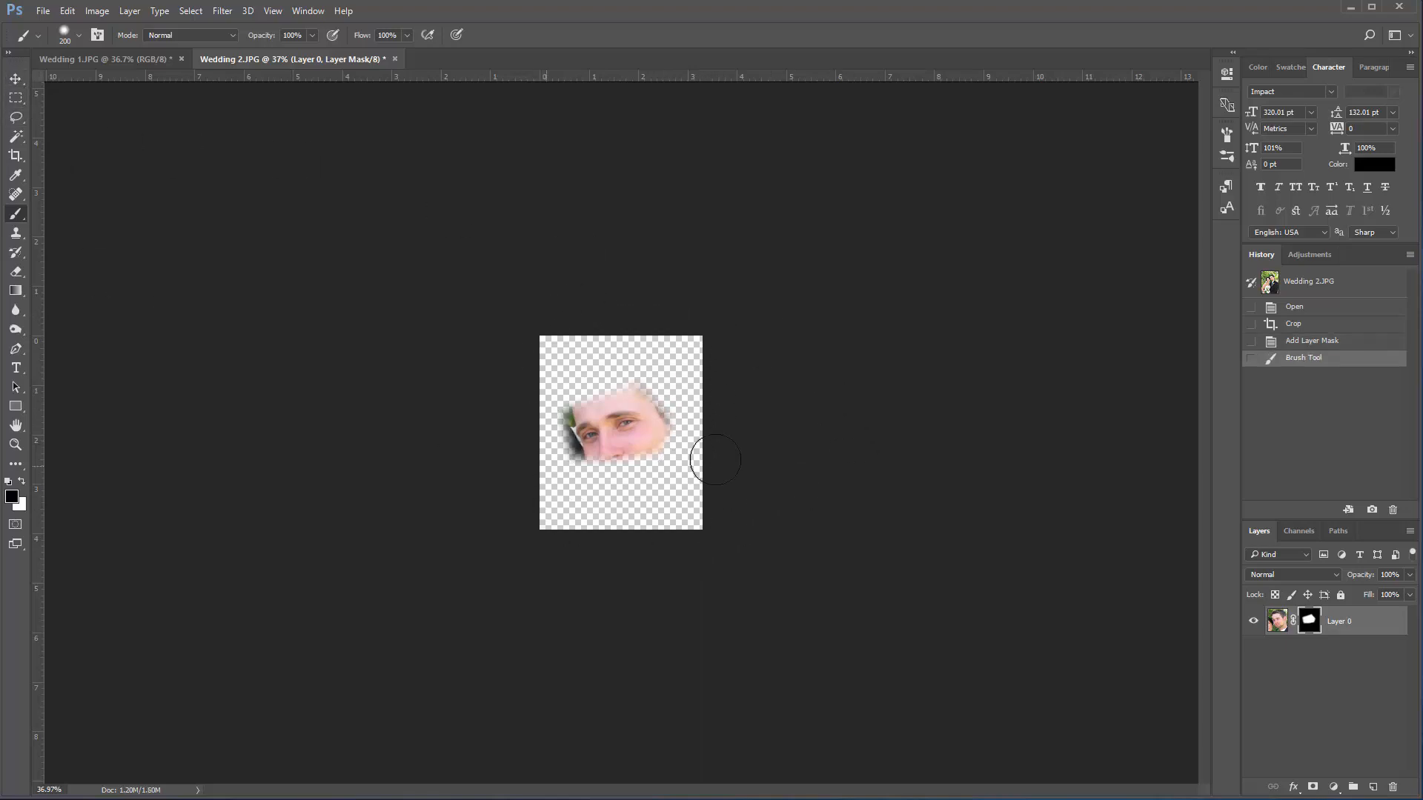
mouse_move(705, 334)
mouse_down()
mouse_move(541, 335)
mouse_move(524, 445)
mouse_move(696, 516)
mouse_move(669, 325)
mouse_move(487, 324)
mouse_up()
Step: Move the masked eye layer into the Wedding 1 photo and place it over the groom's closed eyes
click(15, 79)
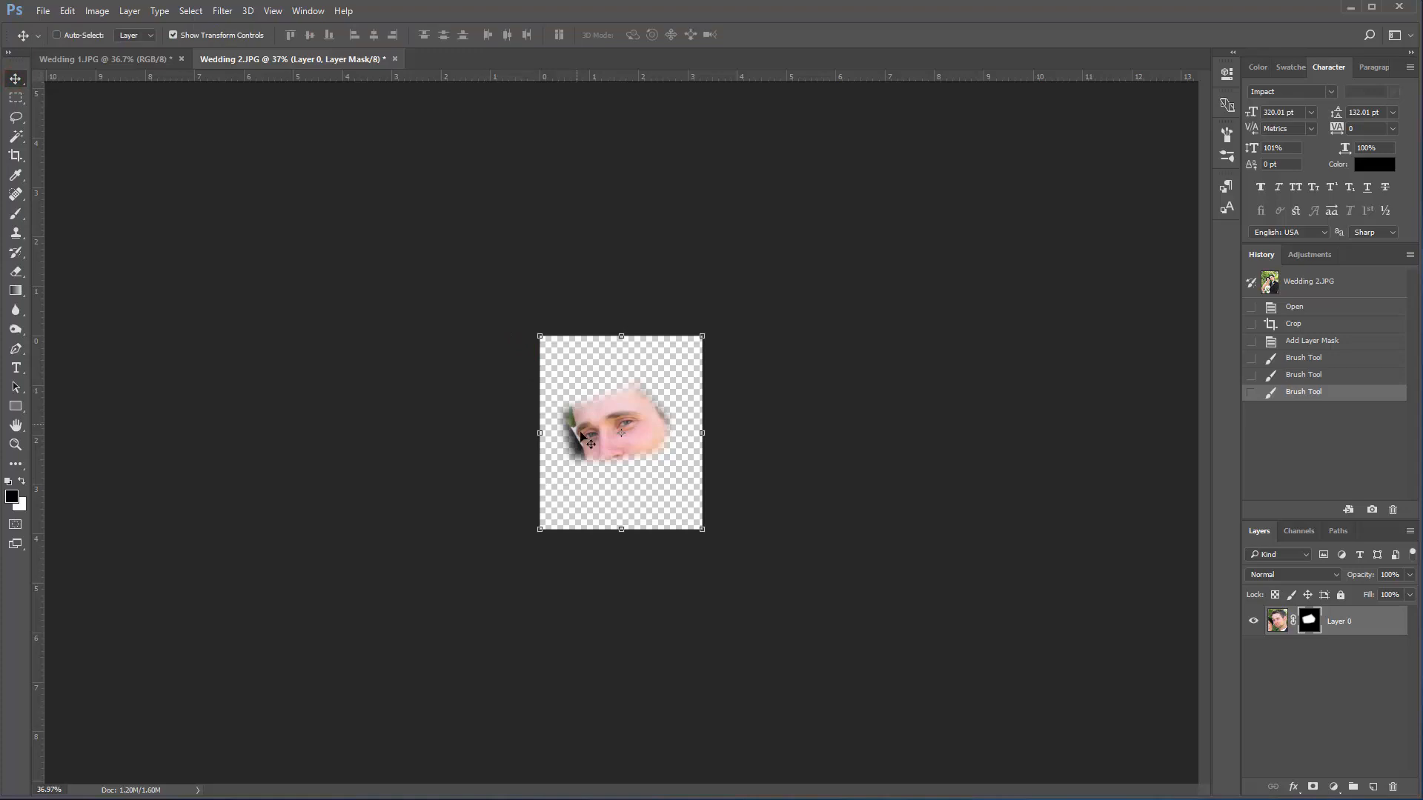
mouse_move(646, 415)
mouse_down()
mouse_move(137, 57)
mouse_move(673, 412)
mouse_up()
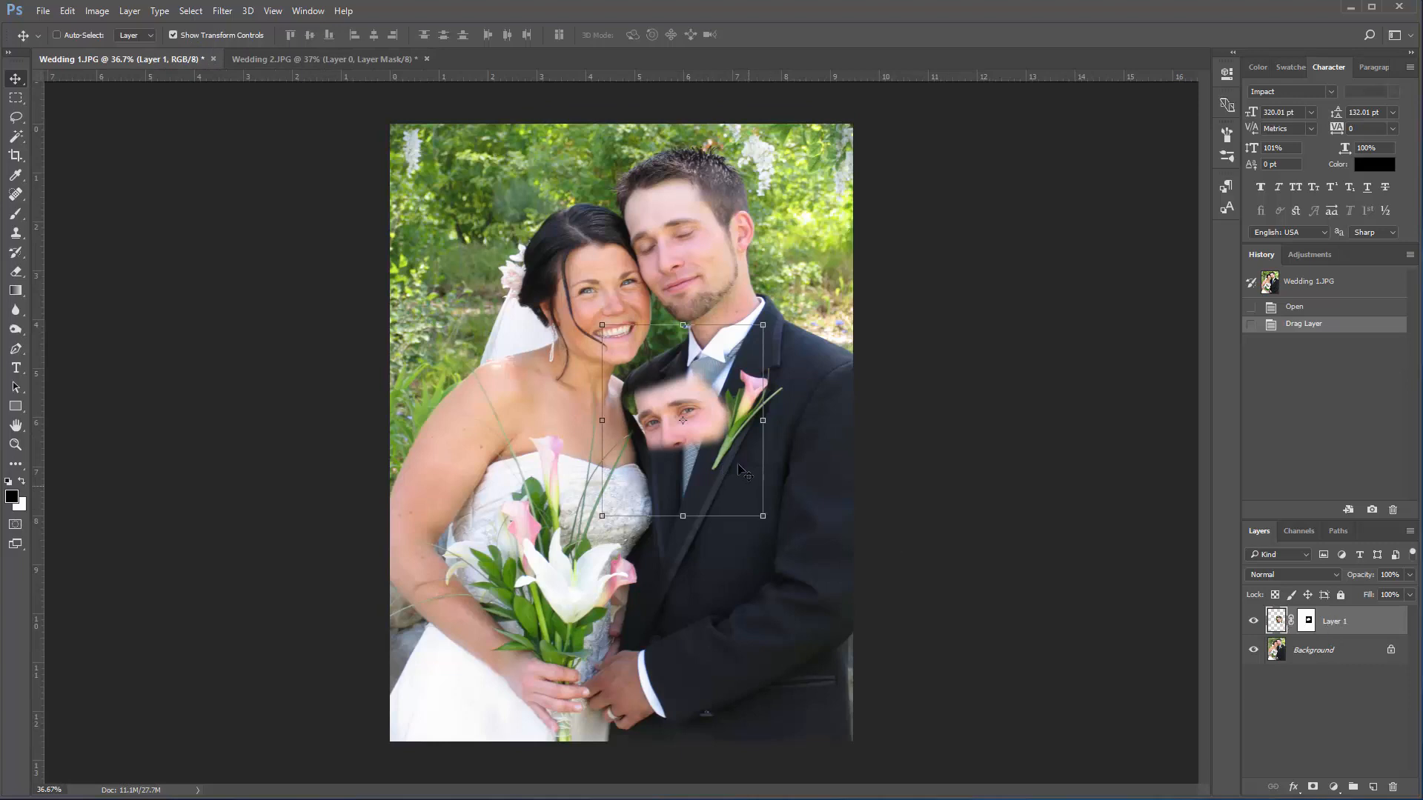
drag(709, 425, 674, 251)
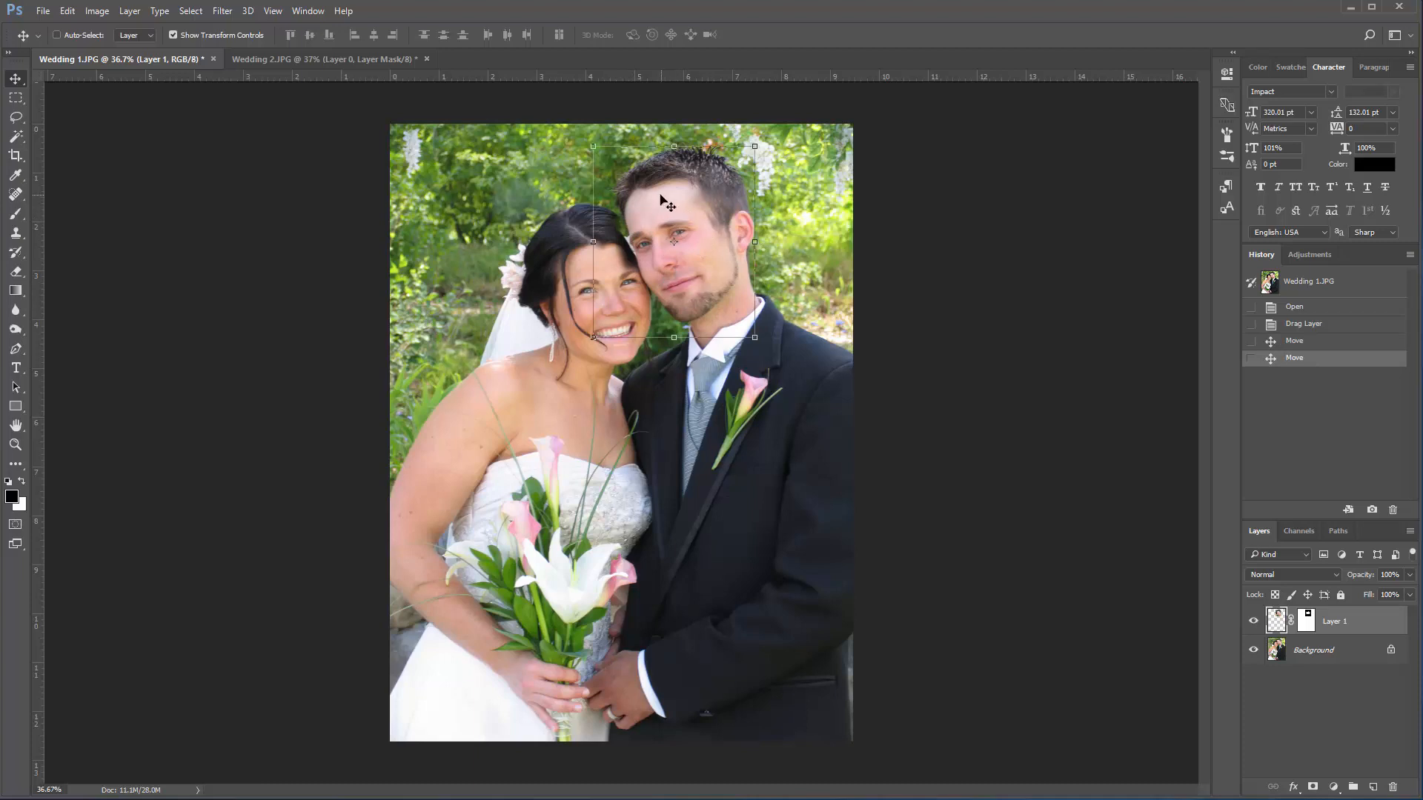
drag(654, 207, 661, 210)
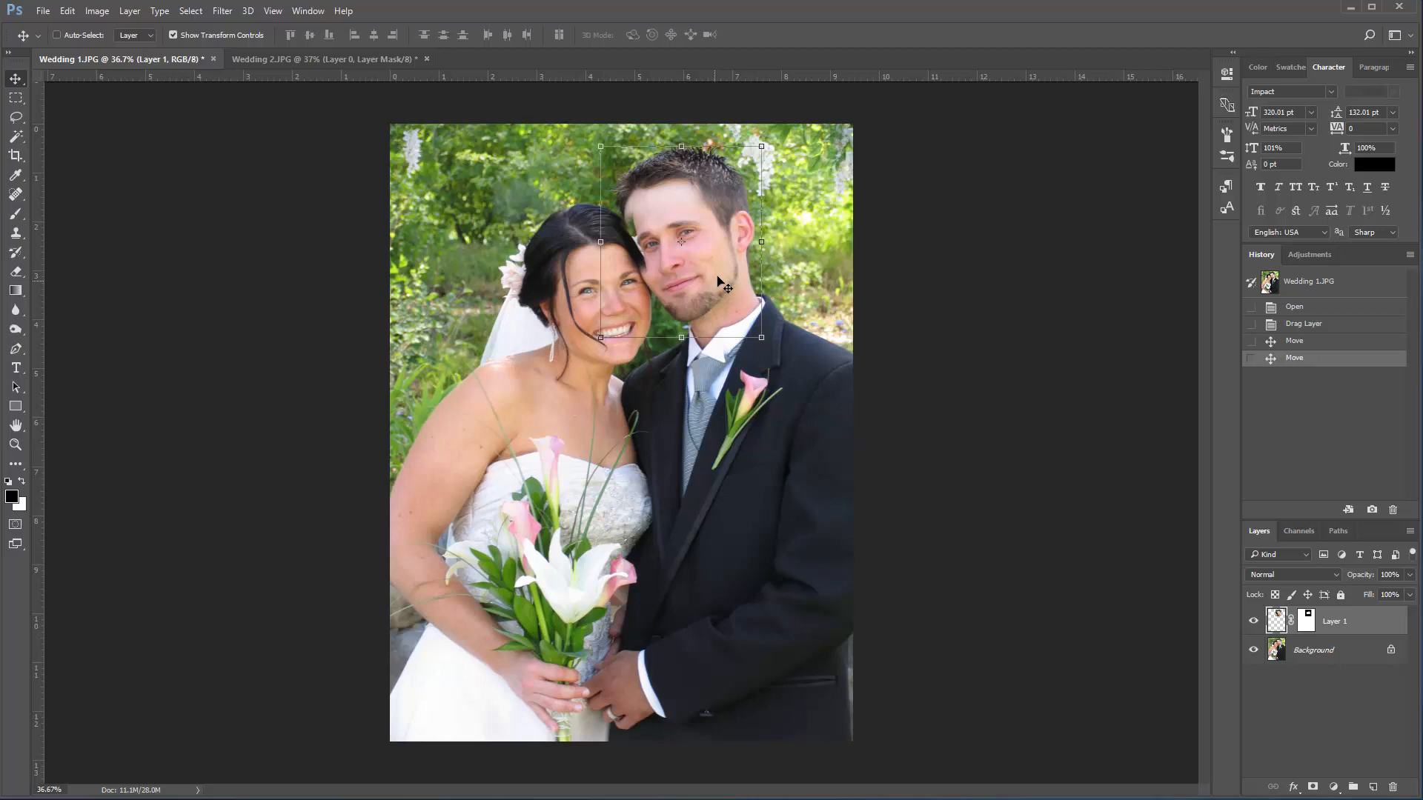
drag(695, 259, 687, 253)
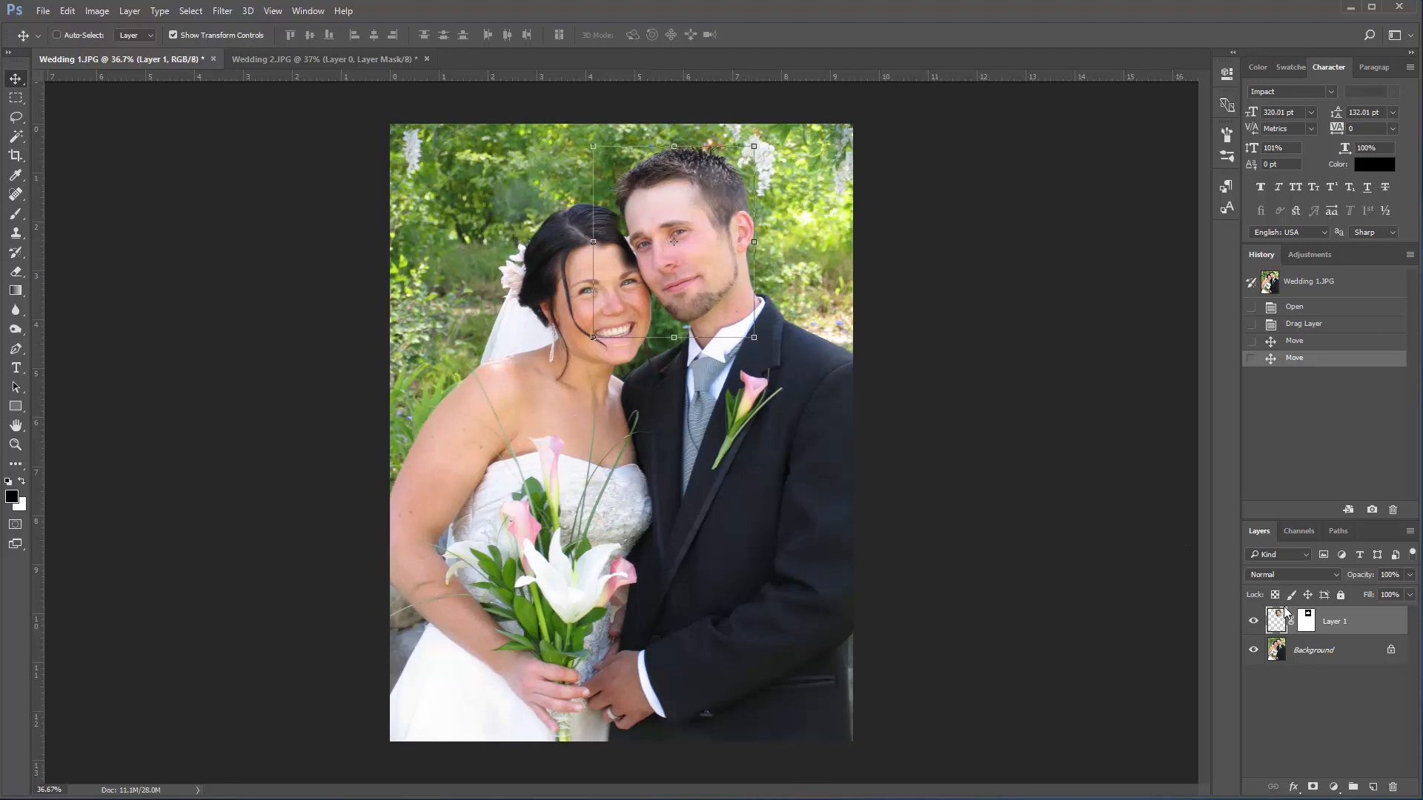
Step: Lower the eye layer's opacity to 55% and nudge it to line up with the groom's face underneath
click(1408, 575)
drag(1407, 597, 1379, 598)
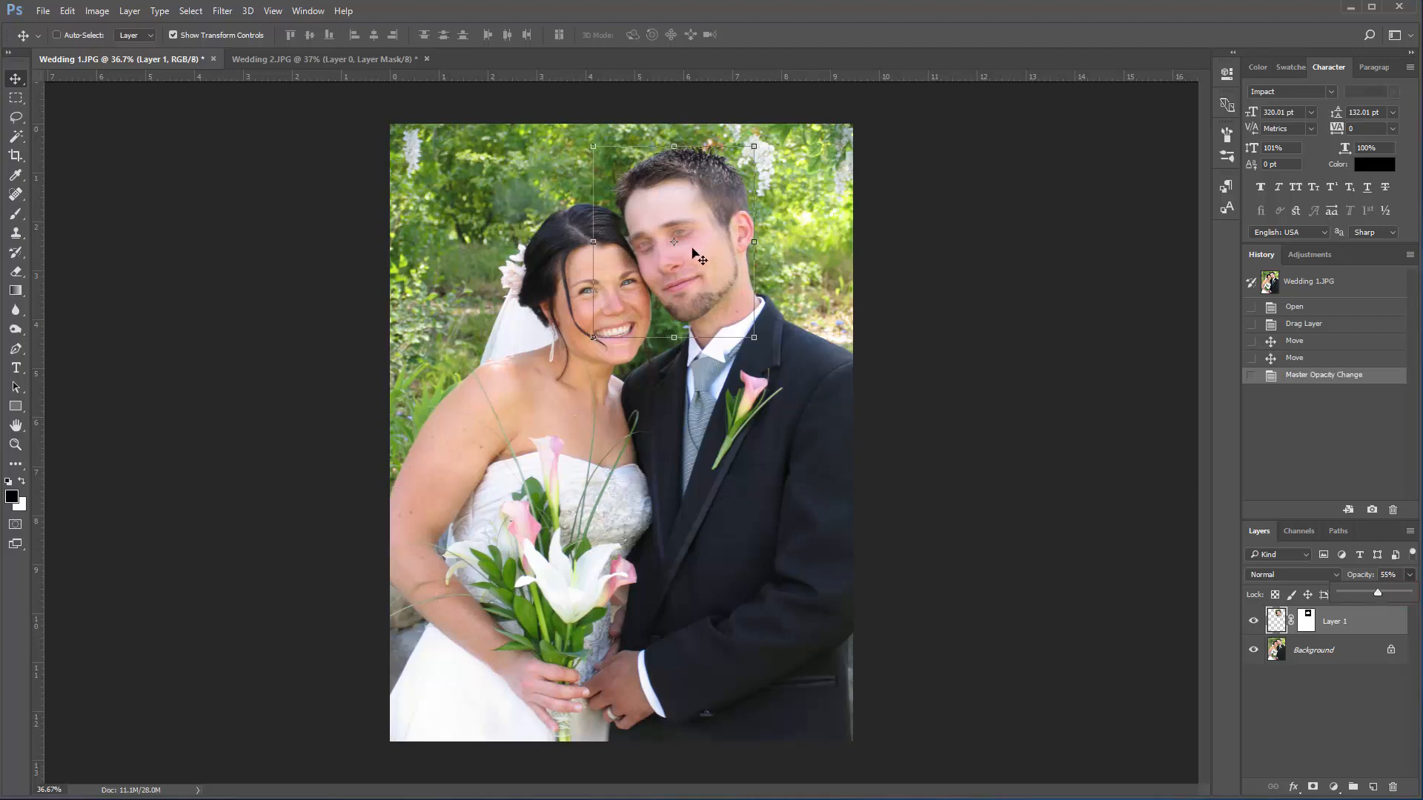
mouse_move(693, 255)
mouse_down()
mouse_move(680, 259)
mouse_move(705, 256)
mouse_move(693, 263)
mouse_move(737, 296)
mouse_move(695, 243)
mouse_move(685, 263)
mouse_move(696, 259)
mouse_up()
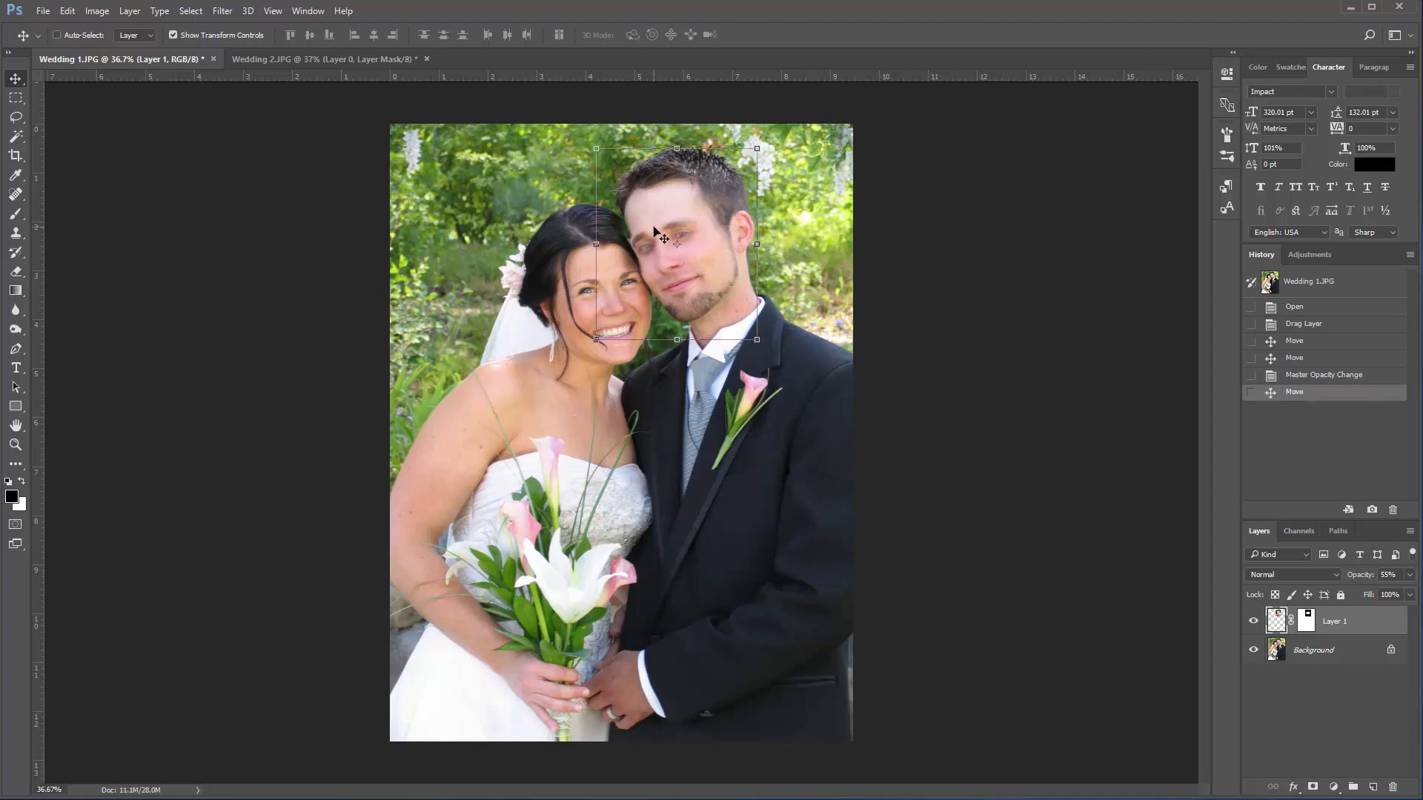
scroll(658, 259, up, 2)
scroll(658, 255, up, 3)
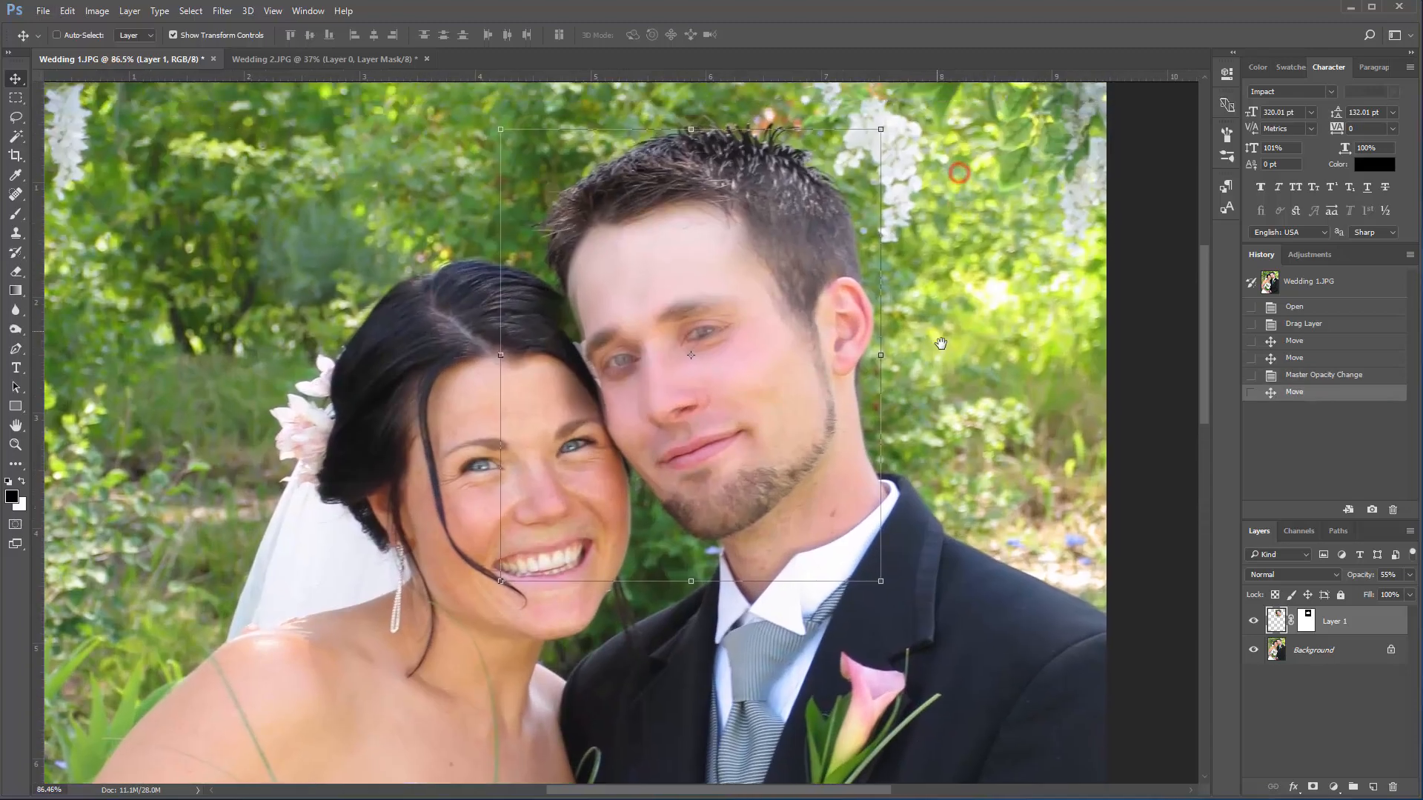
scroll(785, 356, up, 2)
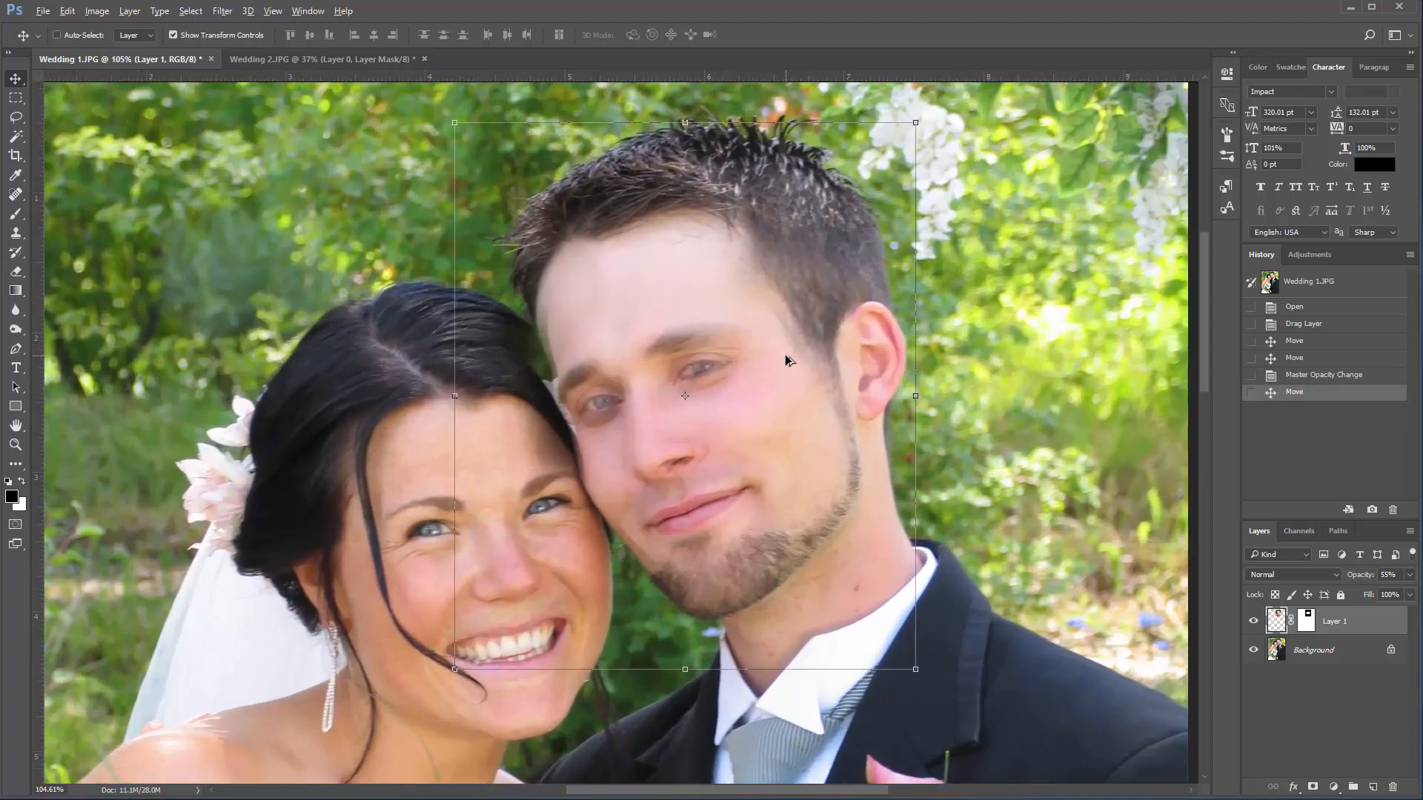
drag(752, 427, 700, 424)
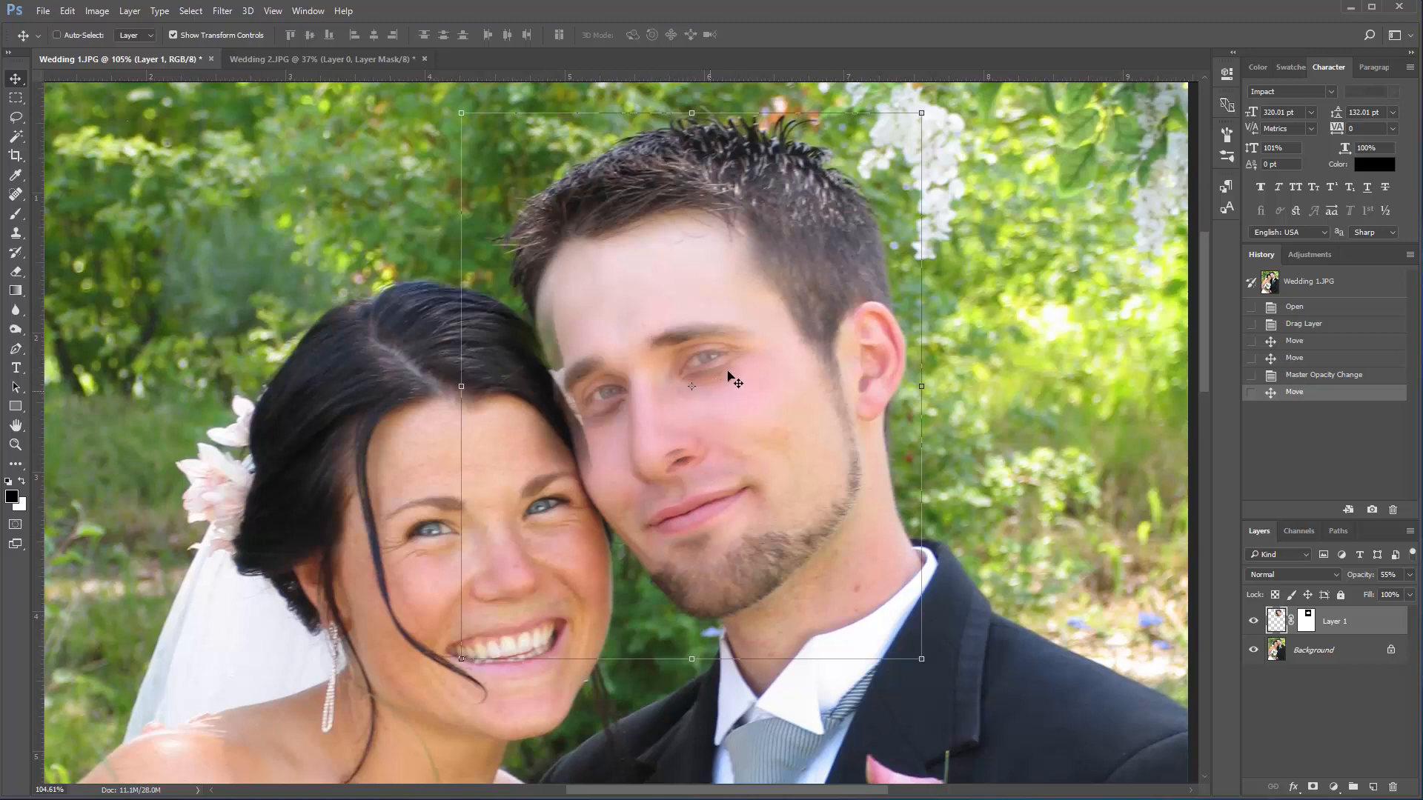
drag(723, 369, 725, 373)
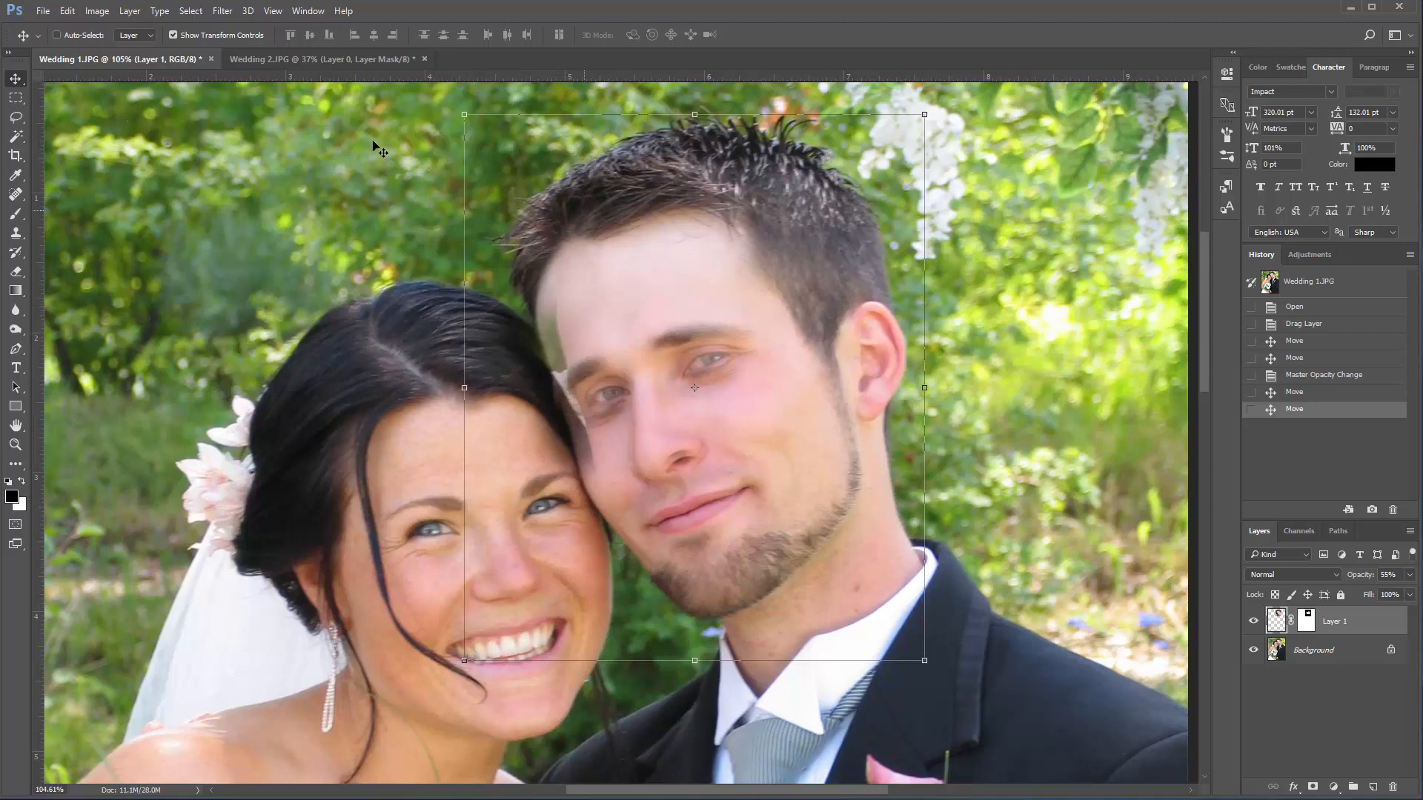
click(173, 35)
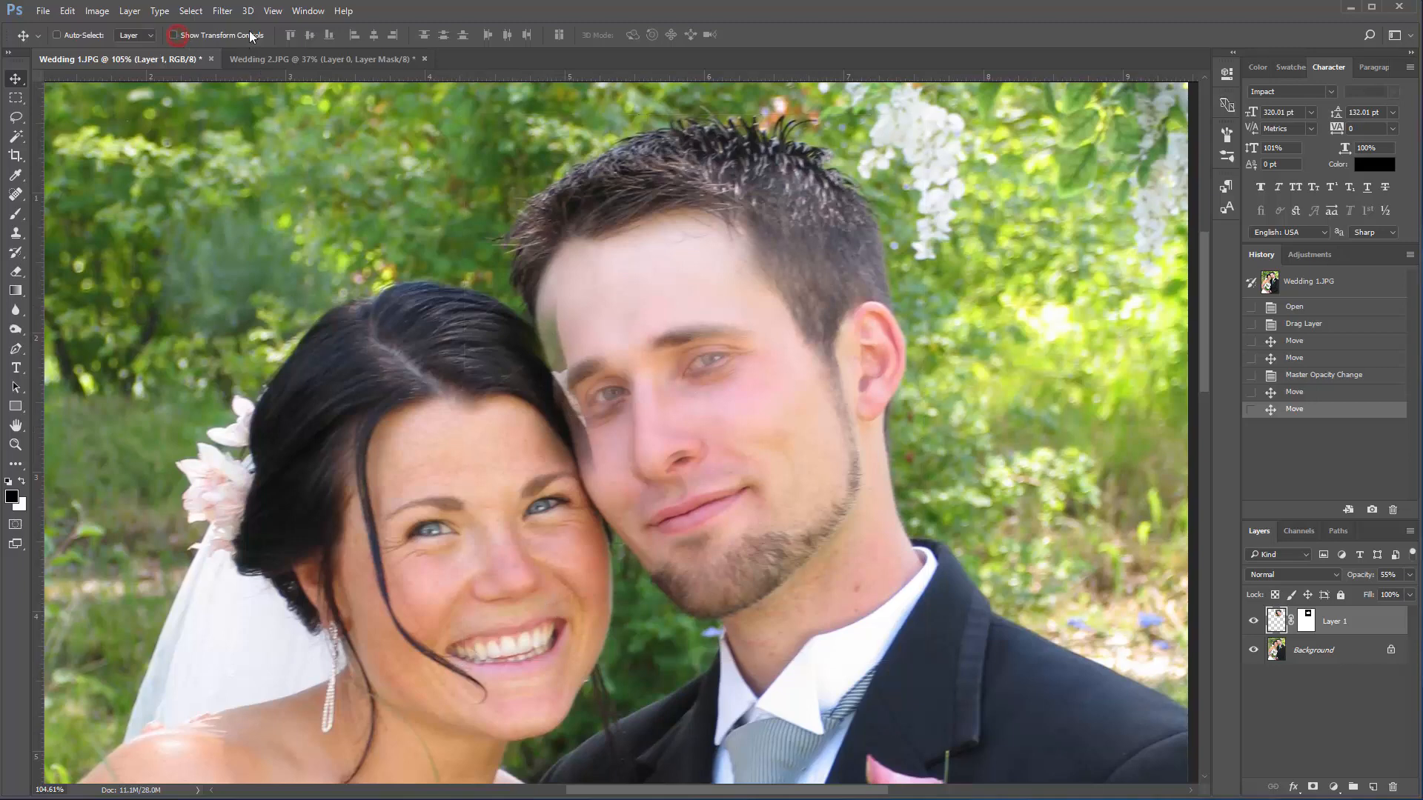
click(174, 35)
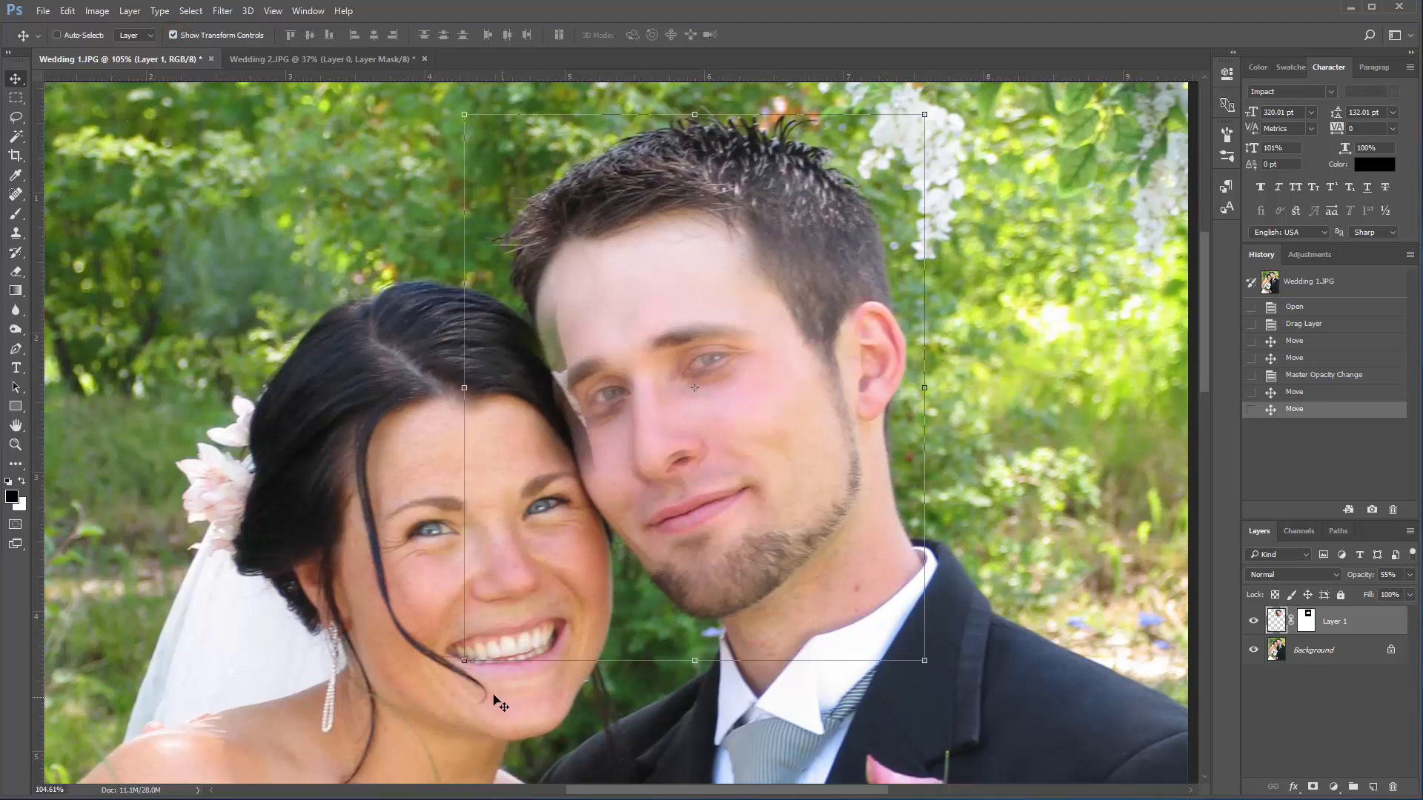
key(ctrl+0)
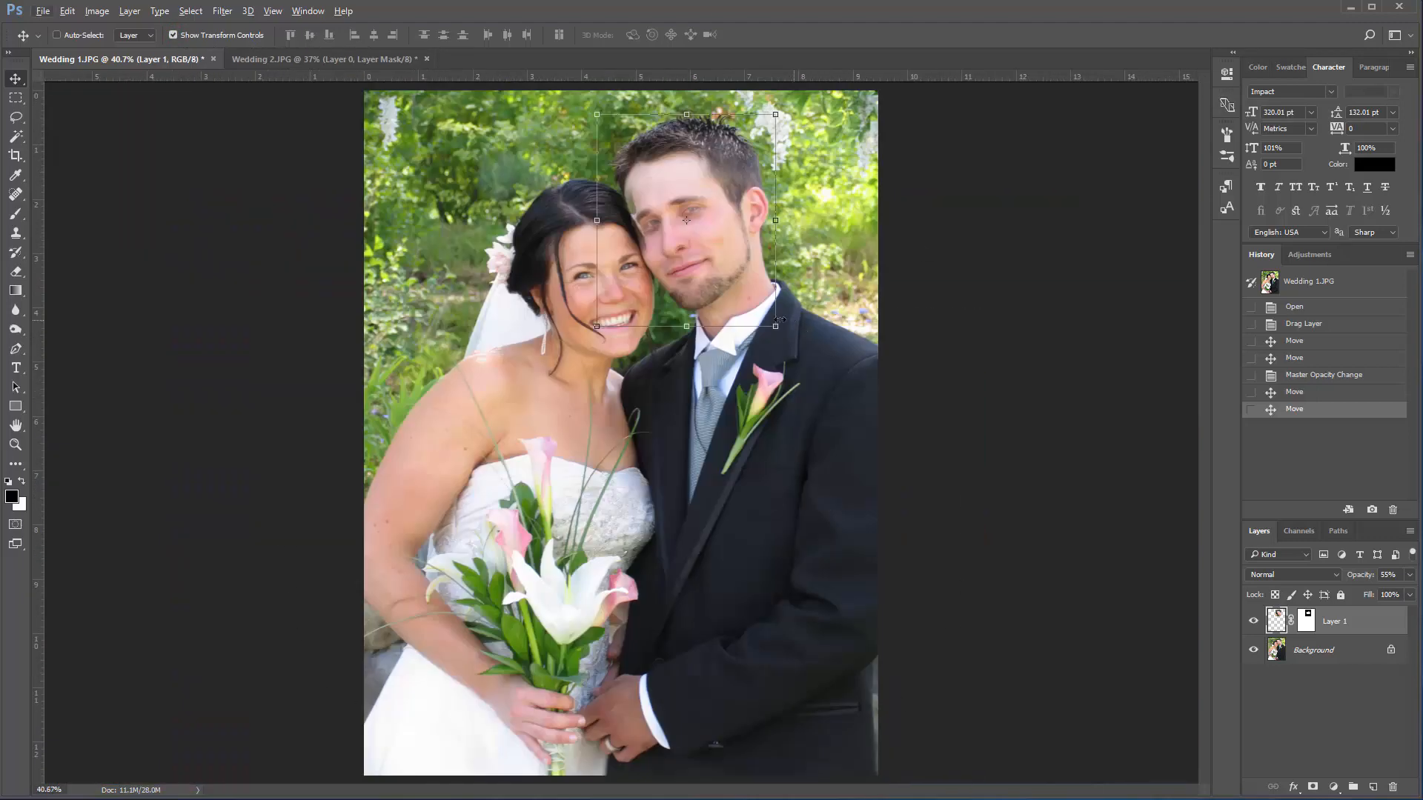
scroll(680, 251, up, 10)
drag(785, 208, 748, 460)
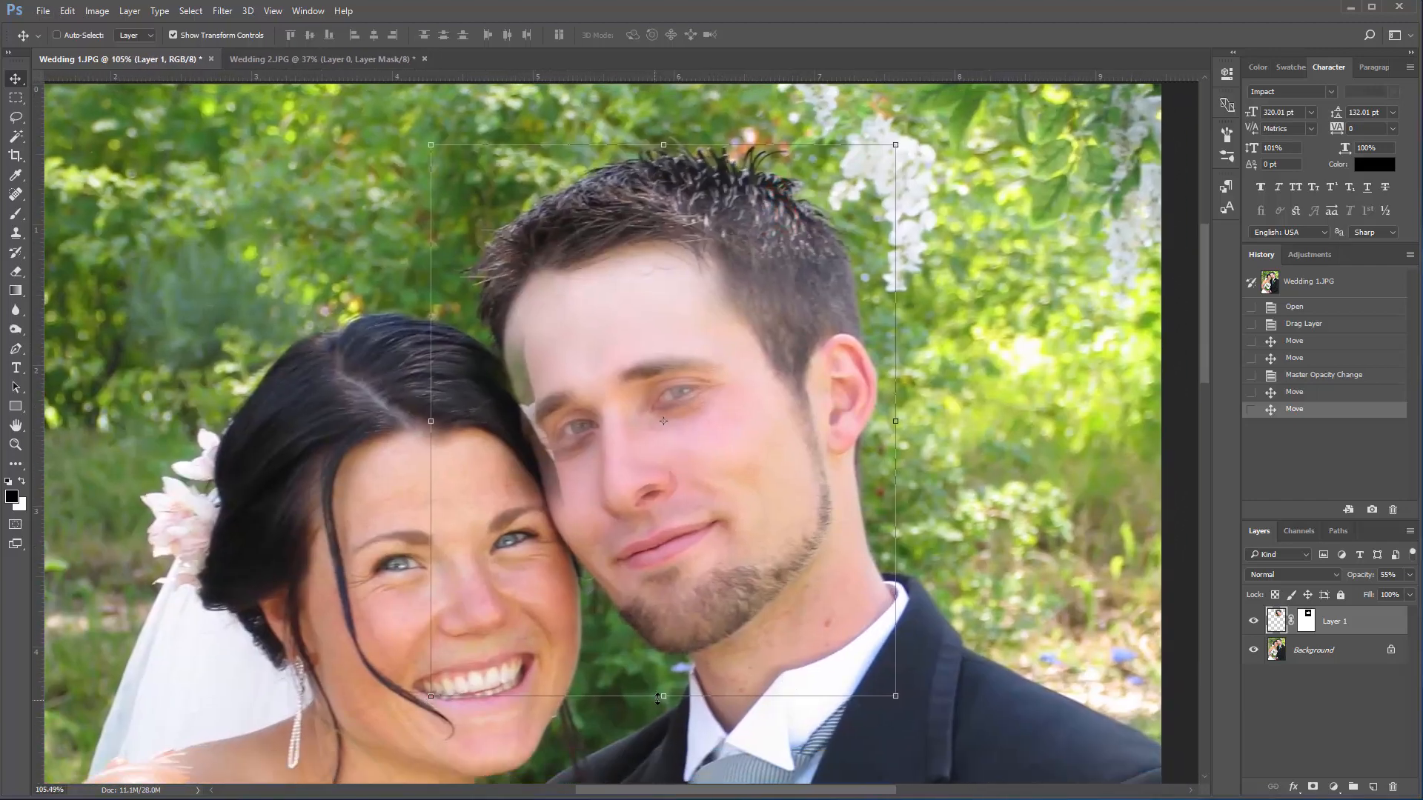
drag(658, 697, 843, 588)
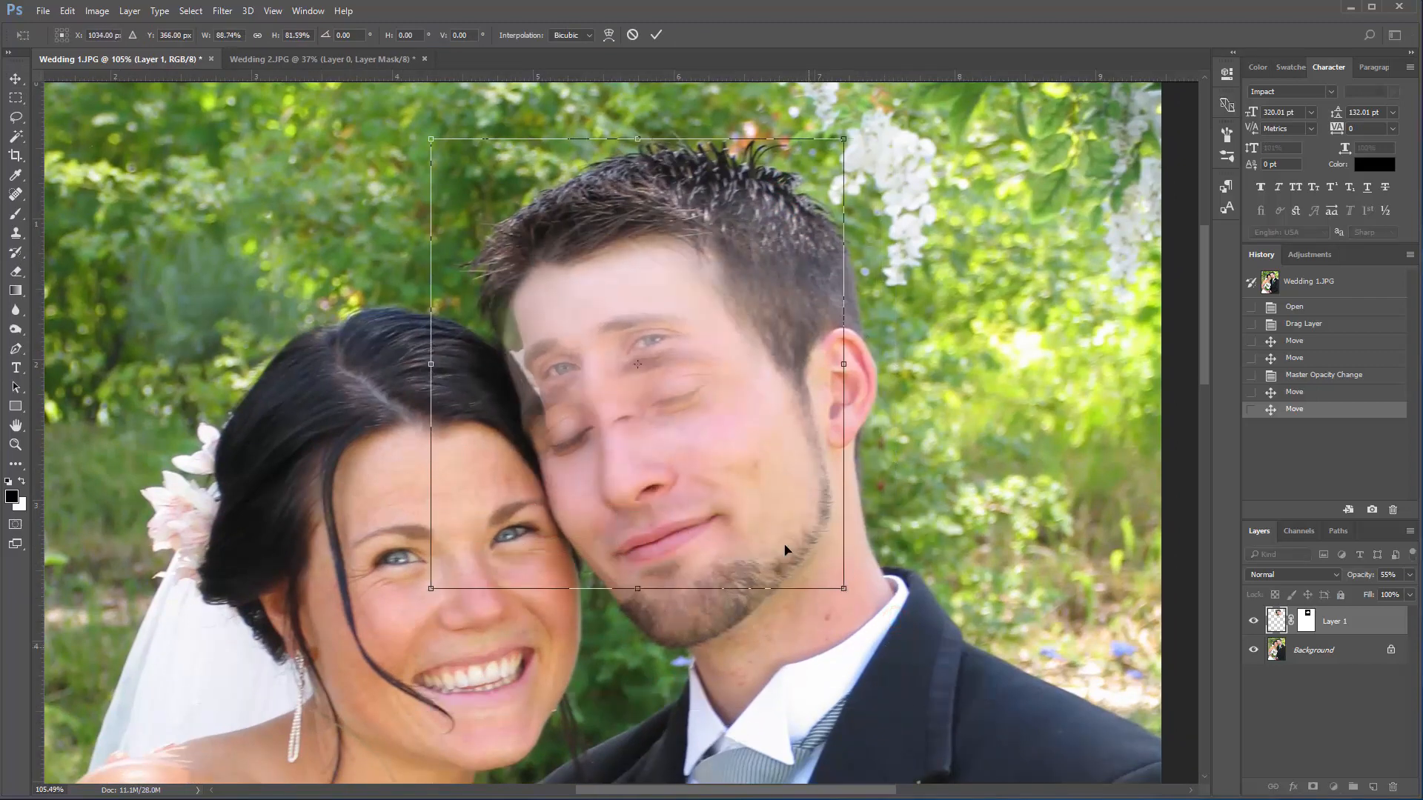
click(632, 35)
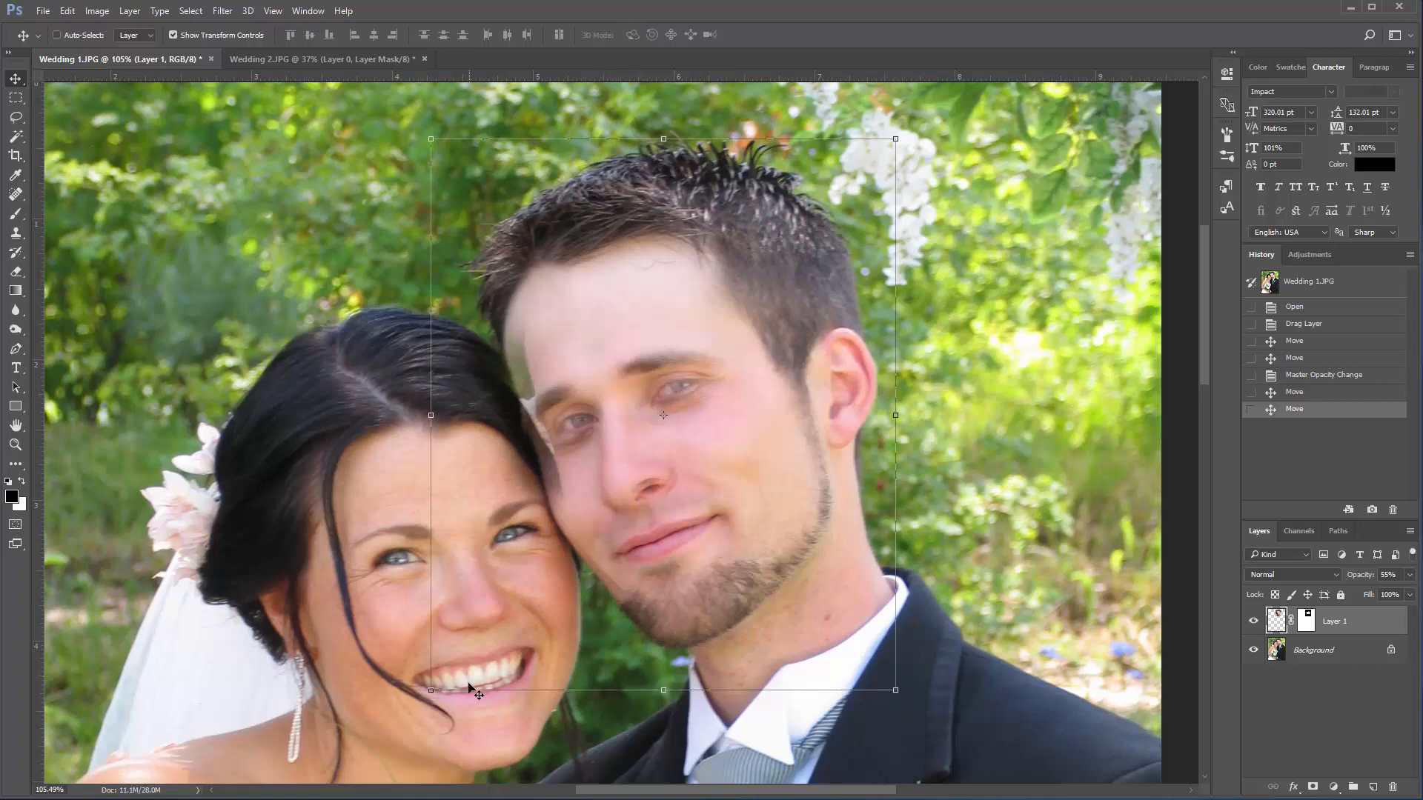
Step: Scale the eye layer to about 107.5% wide and 106% high, rotate it about -0.8°, and align it with the groom's face
drag(430, 692, 394, 700)
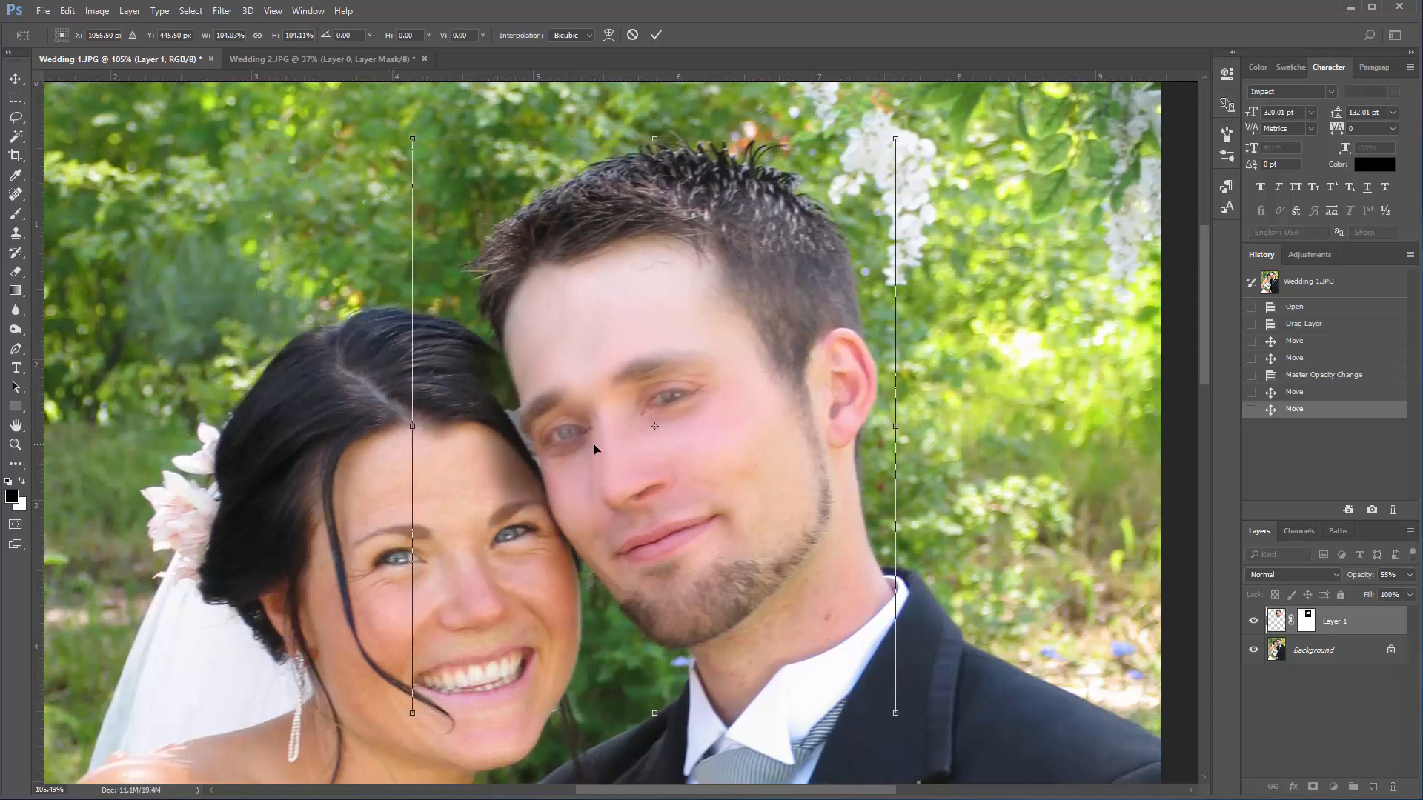
drag(669, 382, 670, 378)
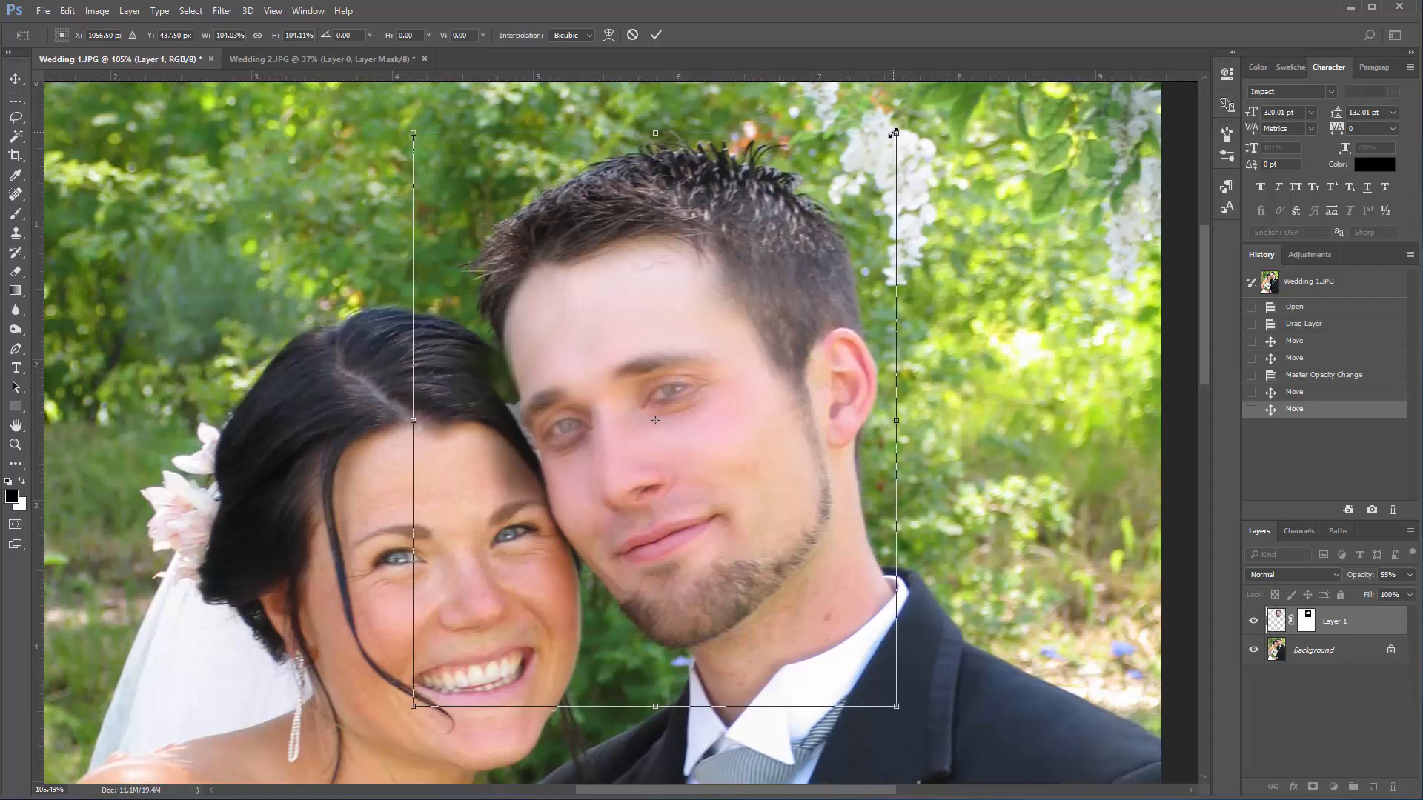
mouse_move(892, 134)
mouse_down()
mouse_move(874, 155)
mouse_move(921, 115)
mouse_move(910, 122)
mouse_up()
drag(607, 402, 604, 395)
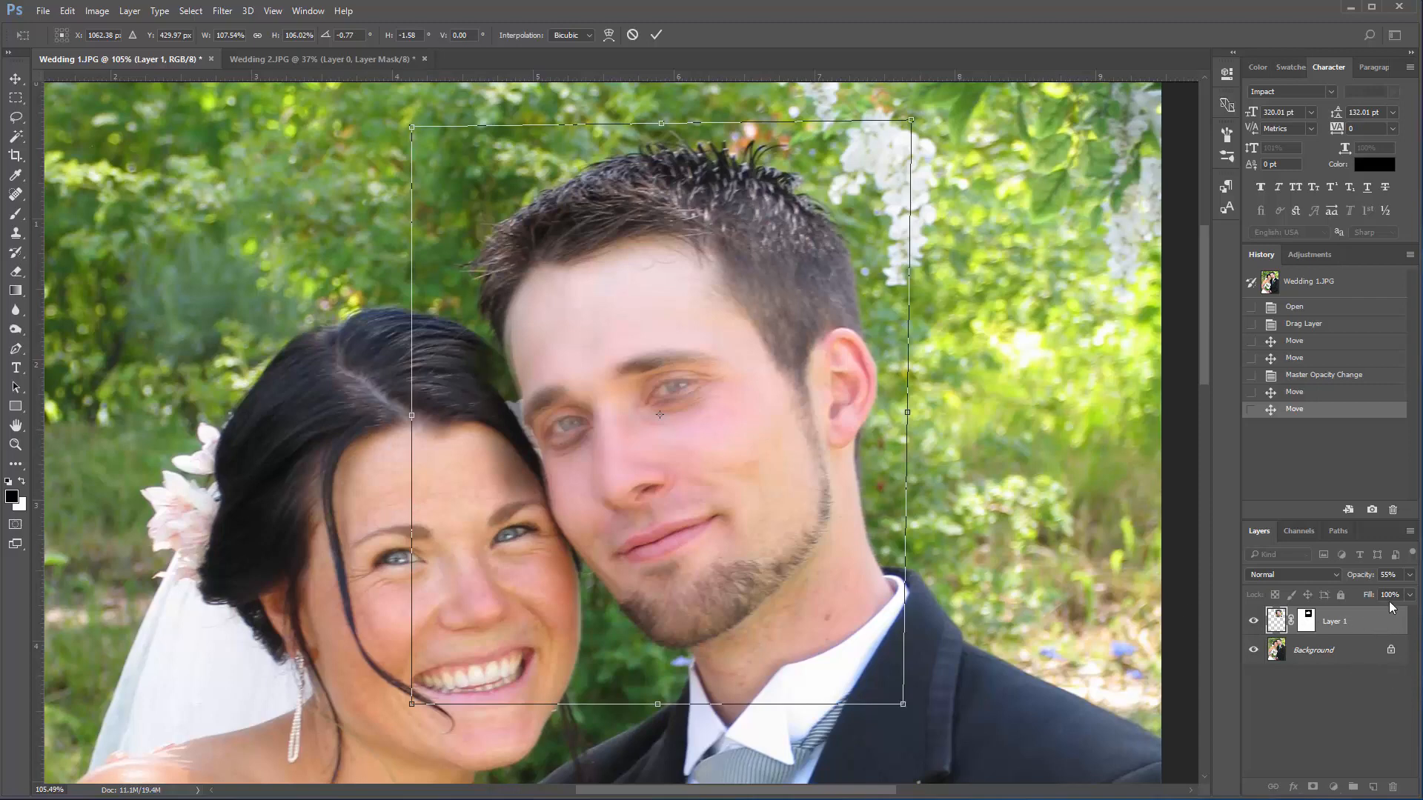
key(v)
click(500, 511)
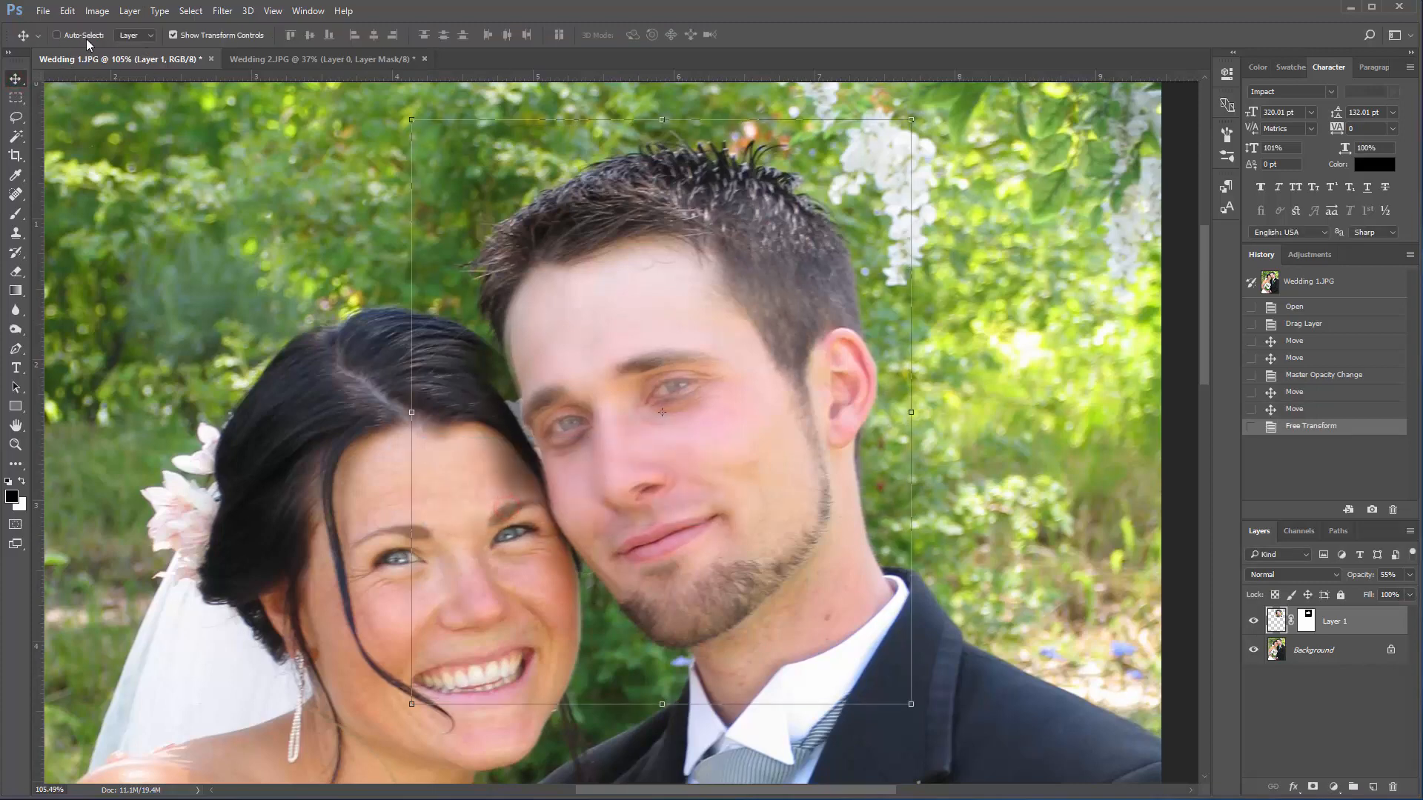
Step: Hide the transform controls and raise the eye layer's opacity to 100%
click(173, 35)
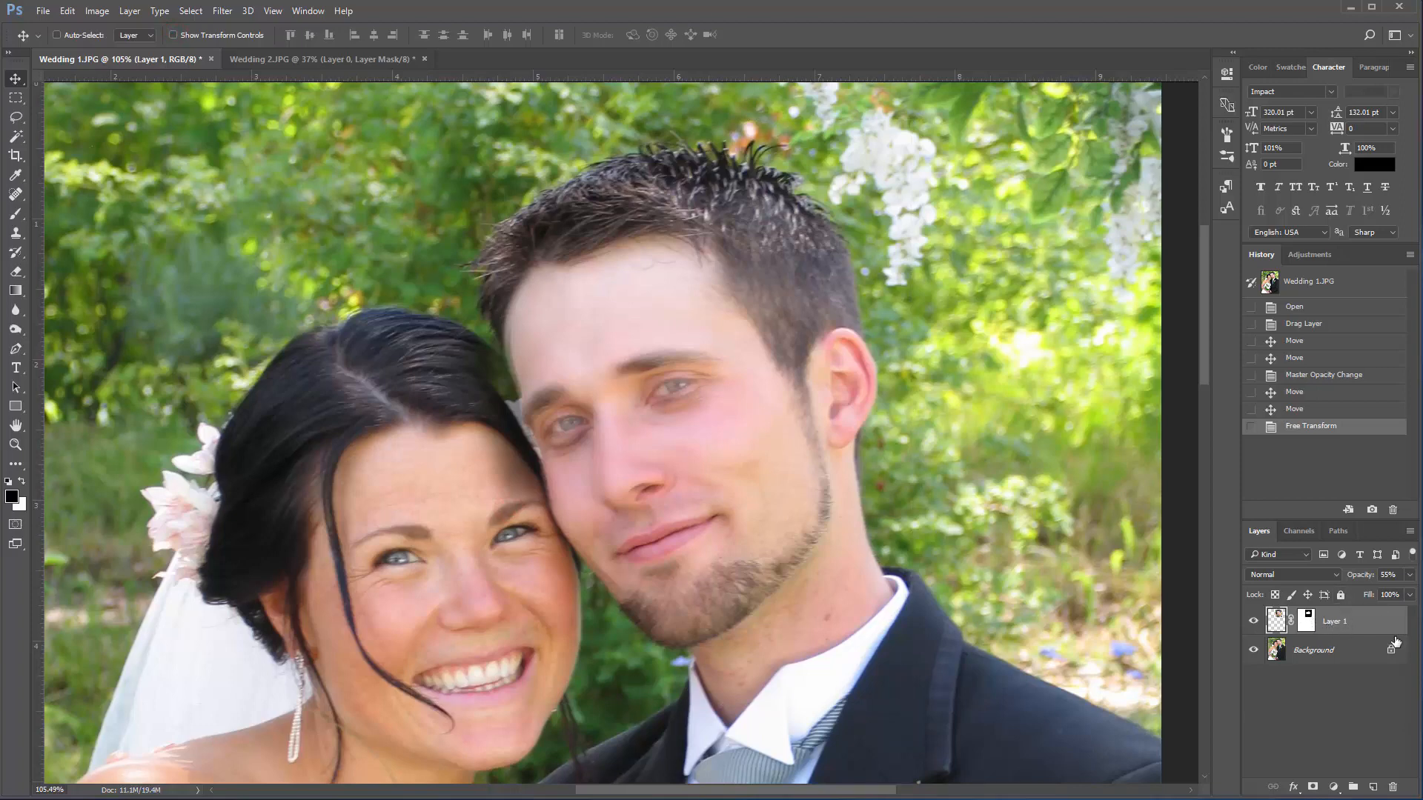
click(1409, 575)
drag(1393, 598, 1411, 596)
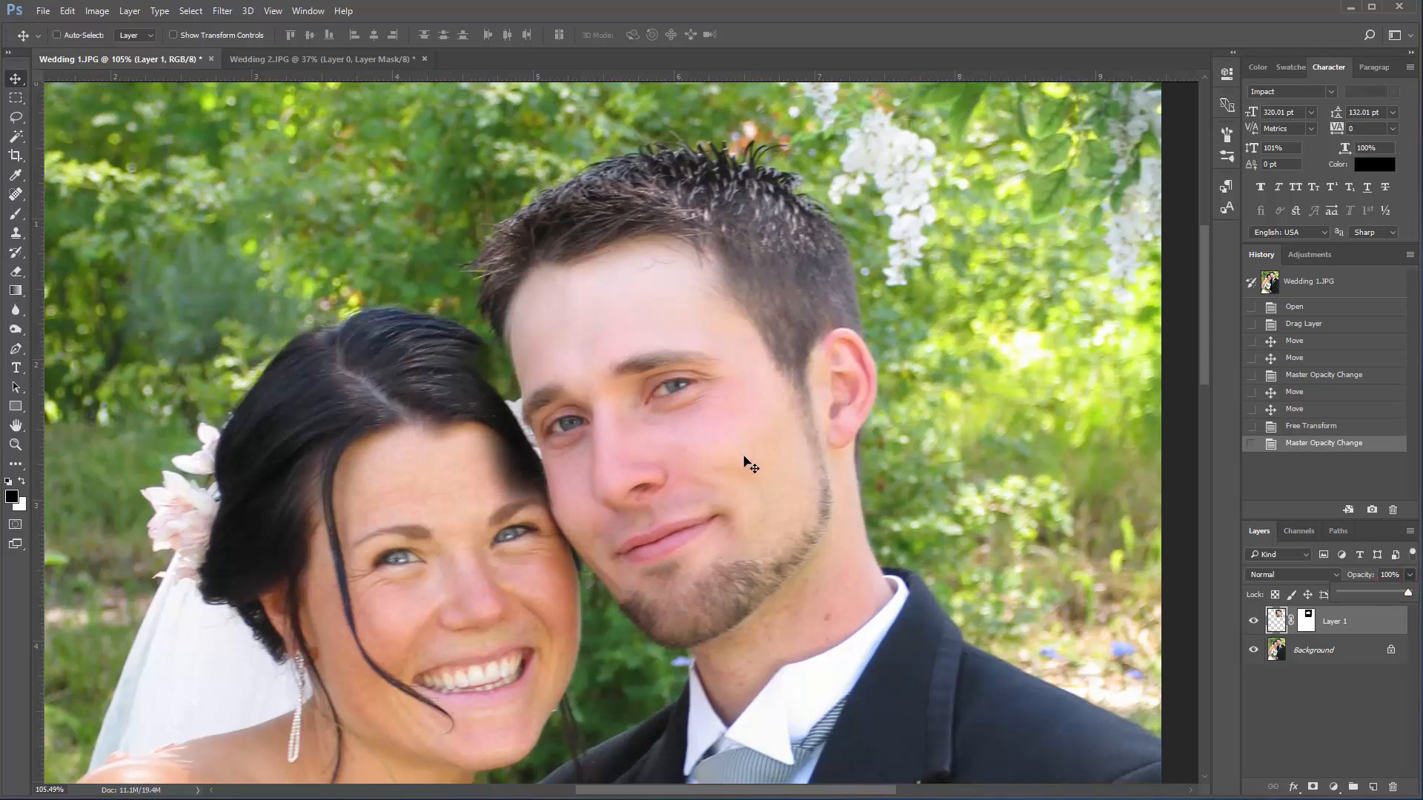
drag(681, 390, 681, 389)
Step: Paint black on the eye layer's mask with an 80 px soft brush around the groom's eyes and over the bride's hair and forehead
click(1305, 628)
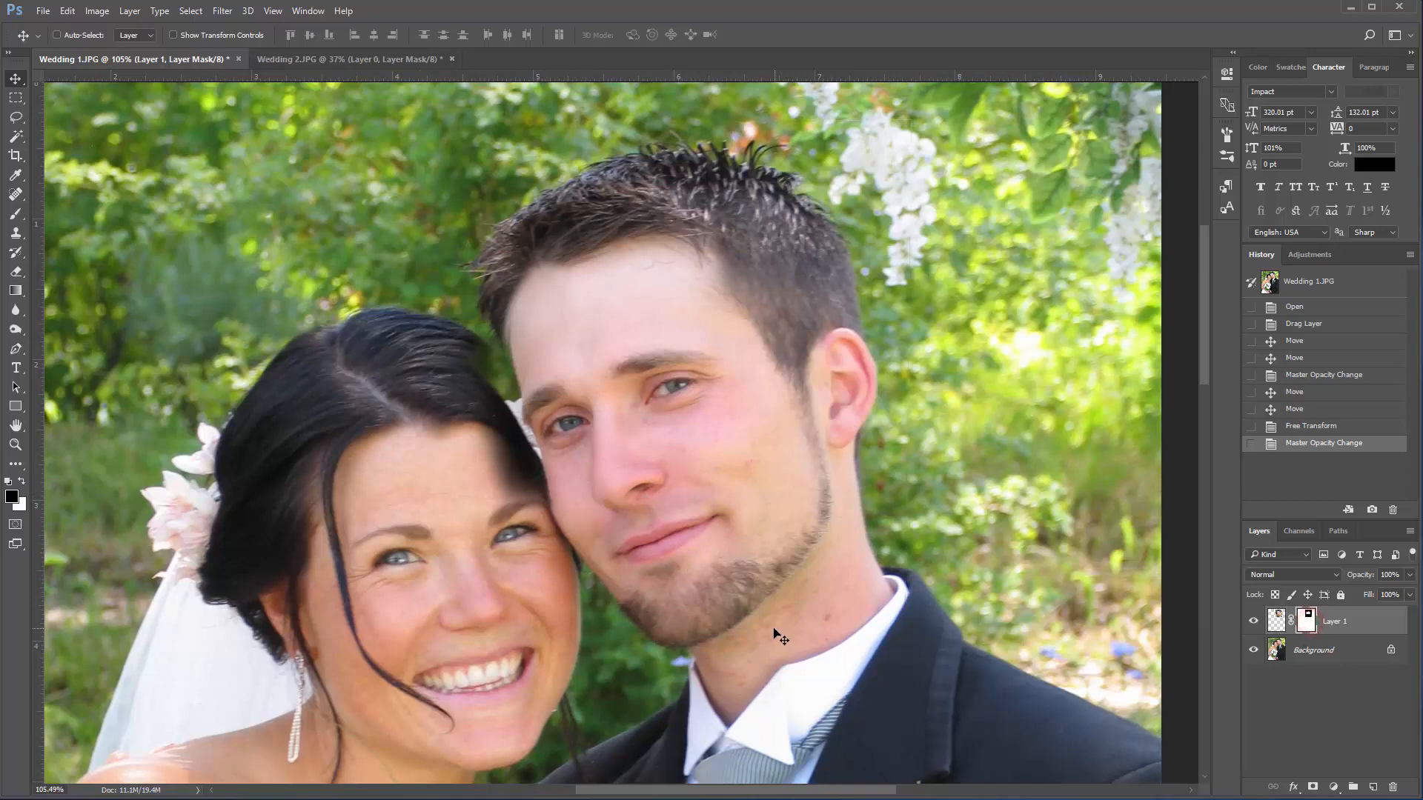
key(b)
key(bracketleft)
key(bracketleft)
key(bracketleft)
key(bracketleft)
key(bracketleft)
key(bracketleft)
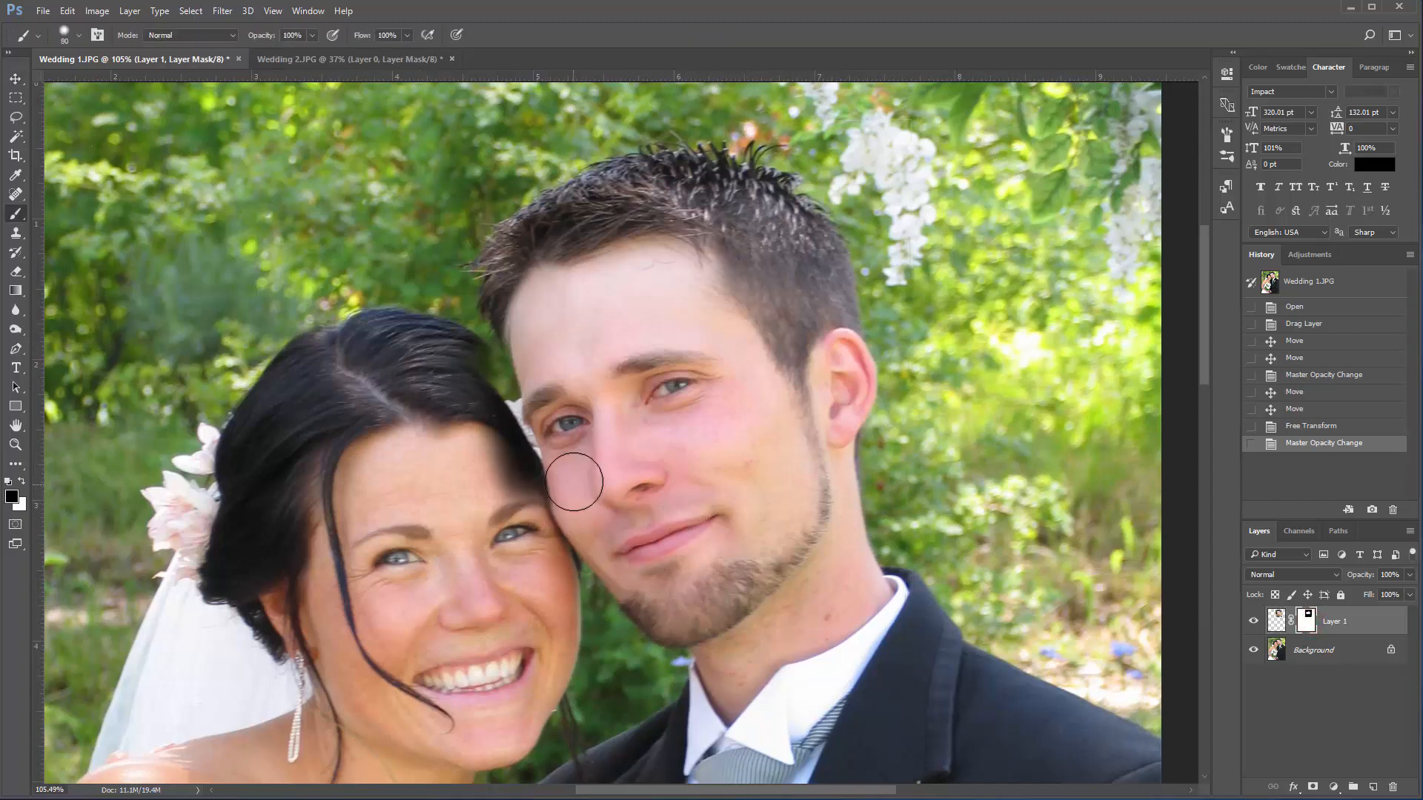
mouse_move(603, 483)
mouse_down()
mouse_move(640, 483)
mouse_move(629, 498)
mouse_move(609, 452)
mouse_move(618, 430)
mouse_move(619, 467)
mouse_move(638, 483)
mouse_move(625, 435)
mouse_move(753, 417)
mouse_up()
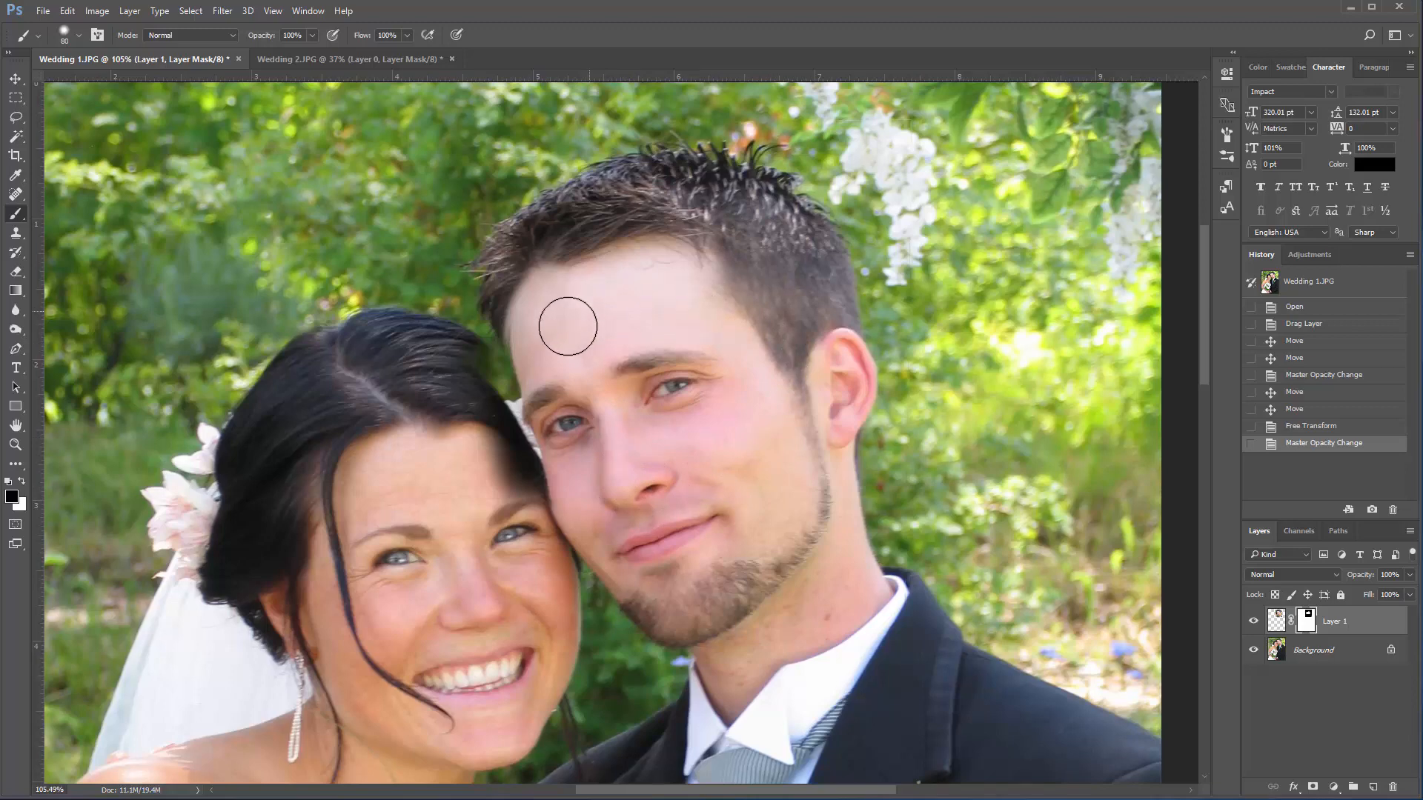
mouse_move(475, 347)
mouse_down()
mouse_move(505, 333)
mouse_move(485, 417)
mouse_move(501, 377)
mouse_move(491, 395)
mouse_move(542, 527)
mouse_move(616, 590)
mouse_up()
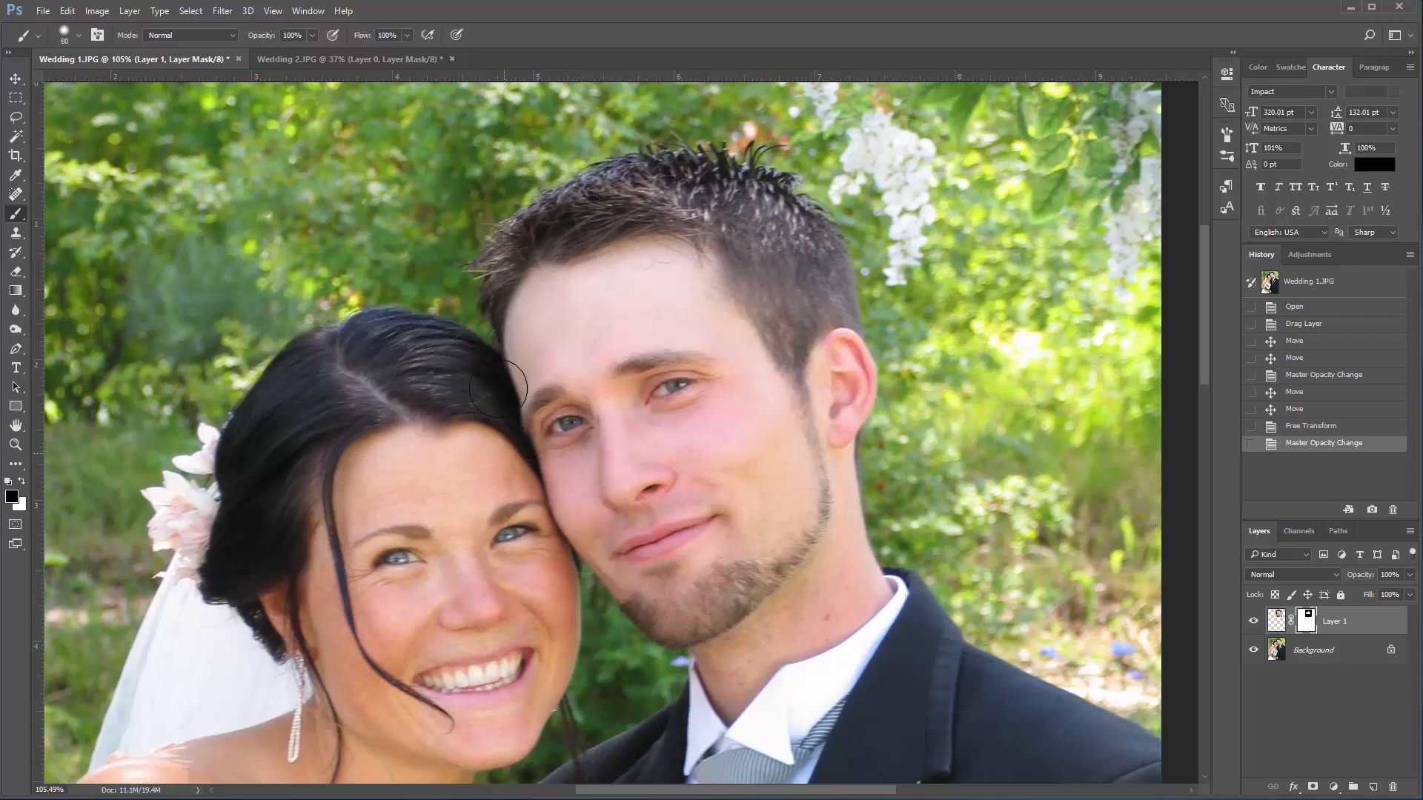
mouse_move(530, 526)
mouse_down()
mouse_move(500, 392)
mouse_move(499, 453)
mouse_up()
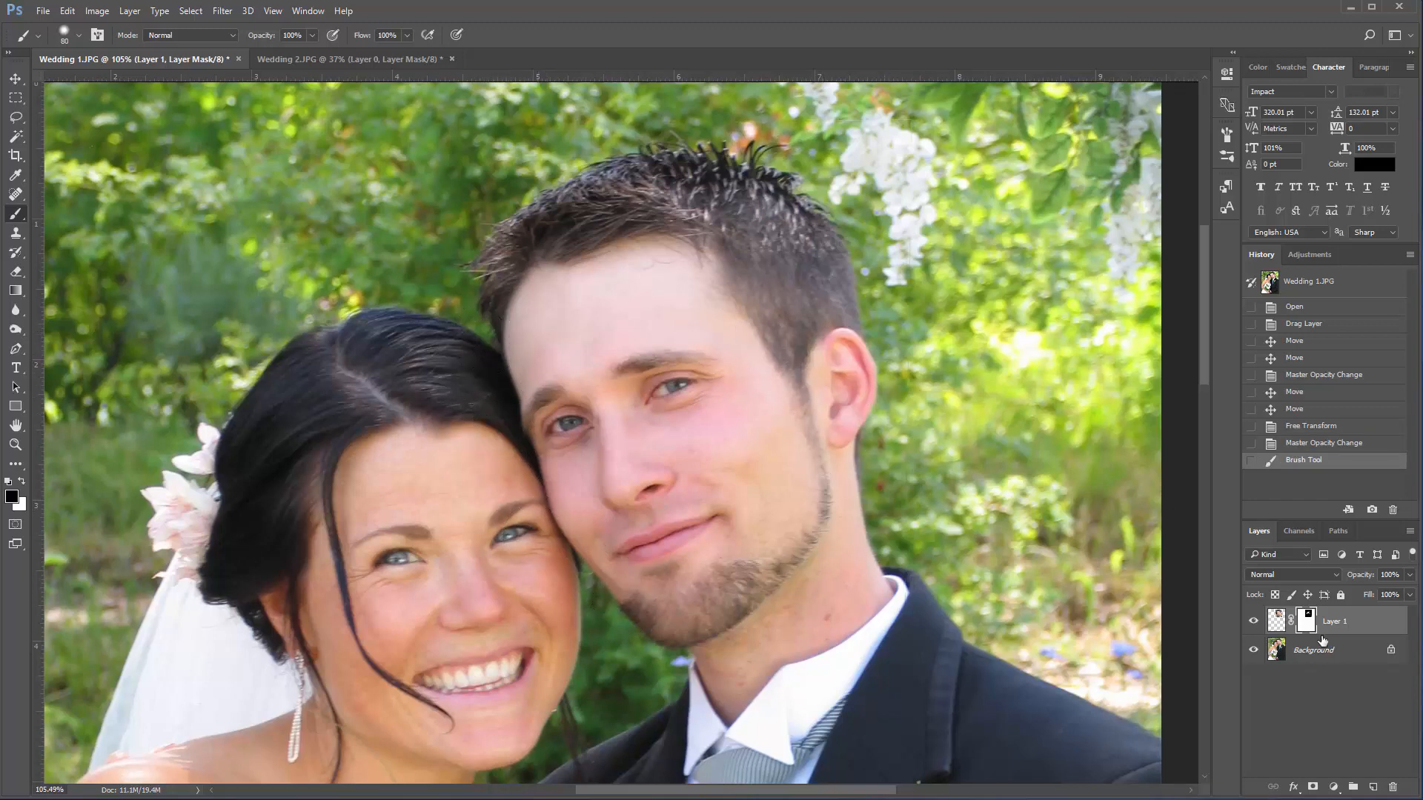
Step: Toggle the eye layer's visibility repeatedly to compare the groom's face with and without the open eyes
click(1254, 622)
click(1253, 623)
click(1254, 622)
click(1254, 622)
click(1254, 622)
click(1254, 623)
click(1253, 622)
click(1254, 623)
click(1254, 623)
click(1254, 622)
click(1253, 622)
click(1253, 622)
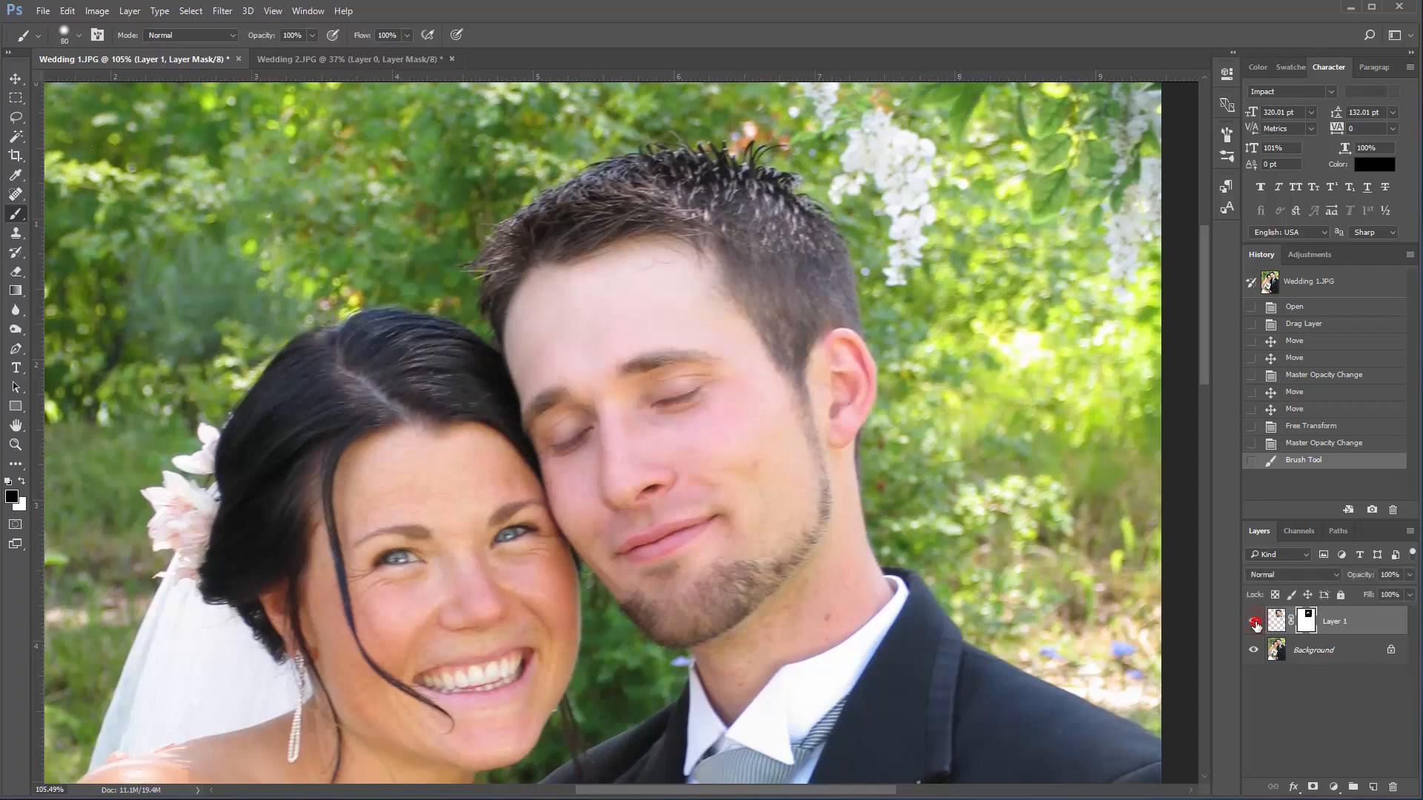
click(1254, 622)
click(1254, 622)
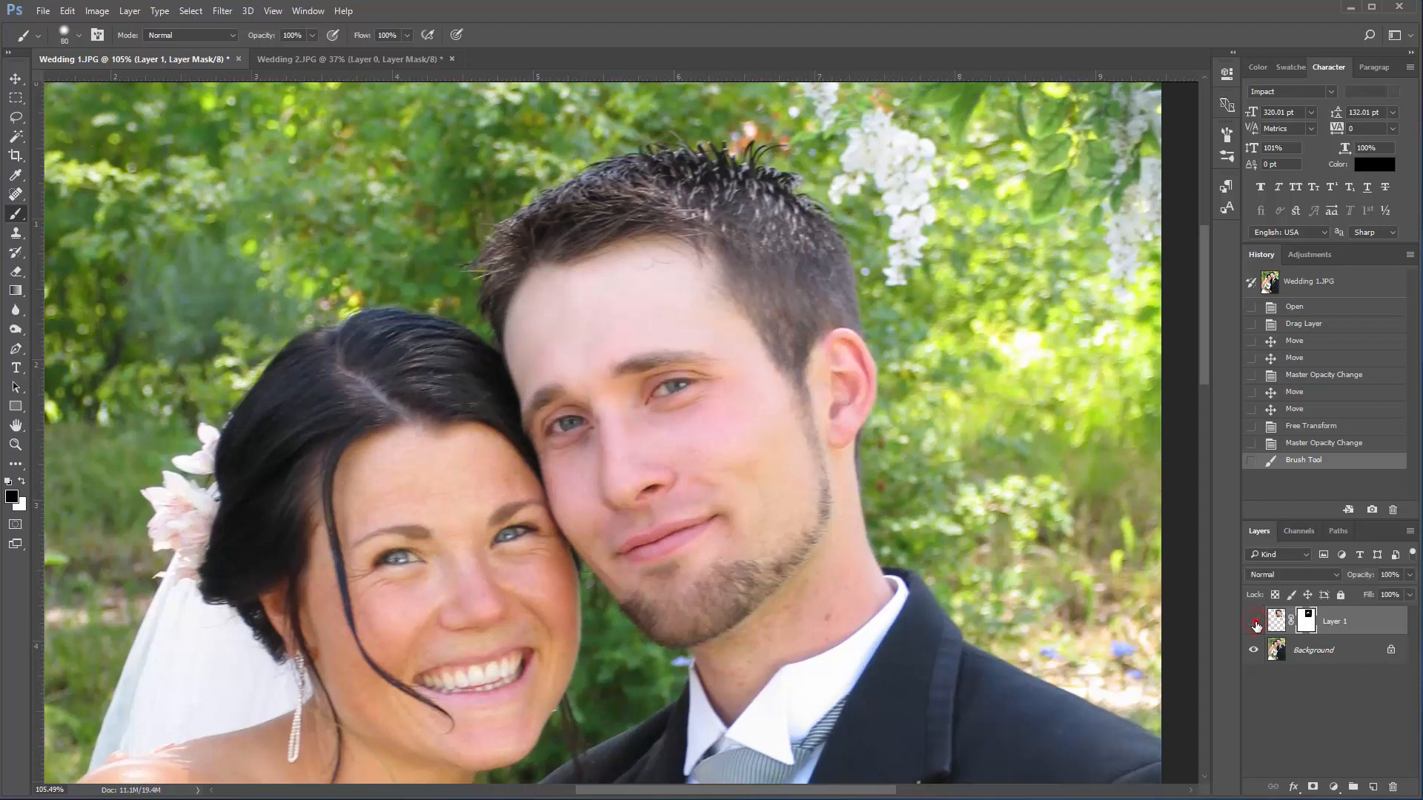
click(1254, 623)
click(1254, 622)
click(1254, 623)
click(1253, 622)
Step: Lower the eye layer's opacity to 55% and show its transform controls
click(1411, 579)
drag(1402, 593, 1377, 590)
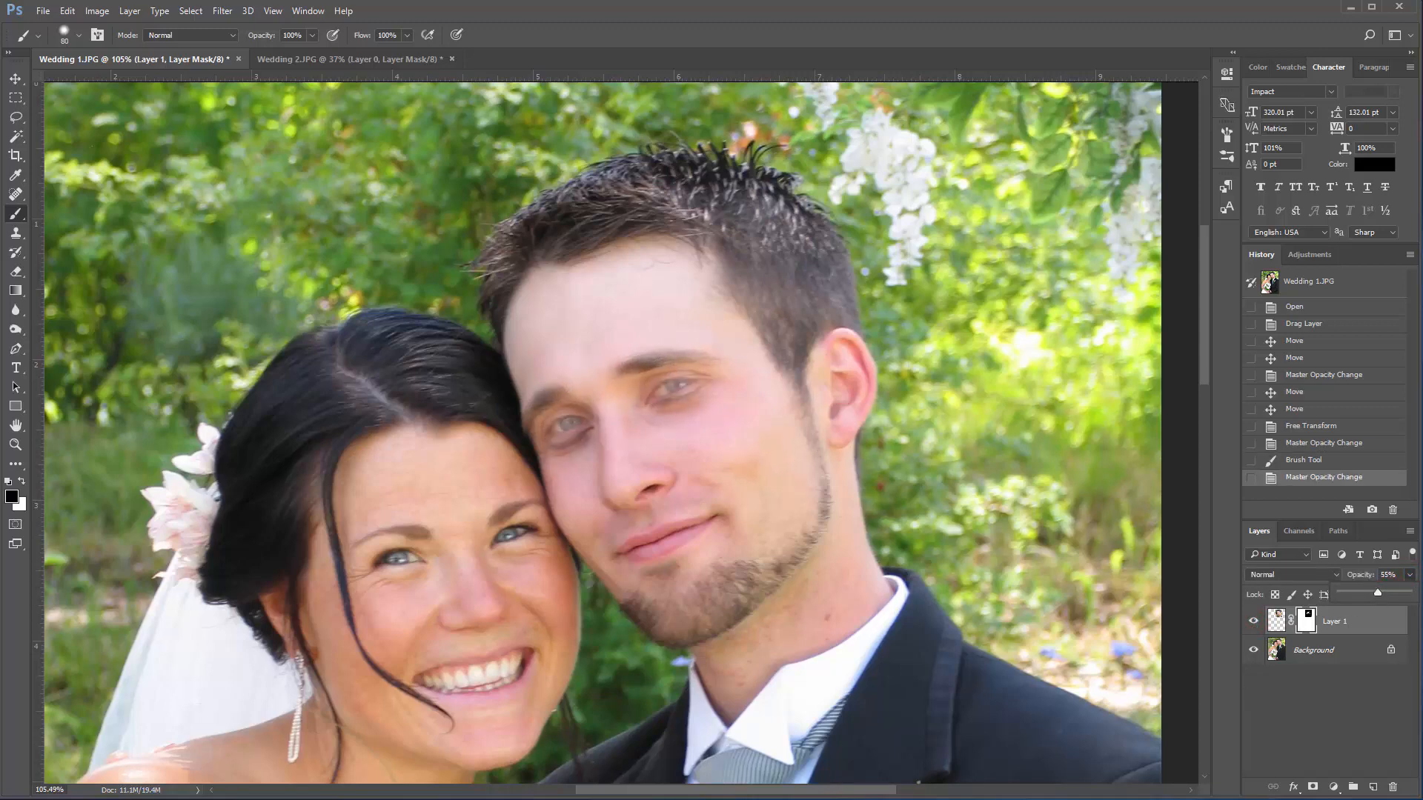
key(v)
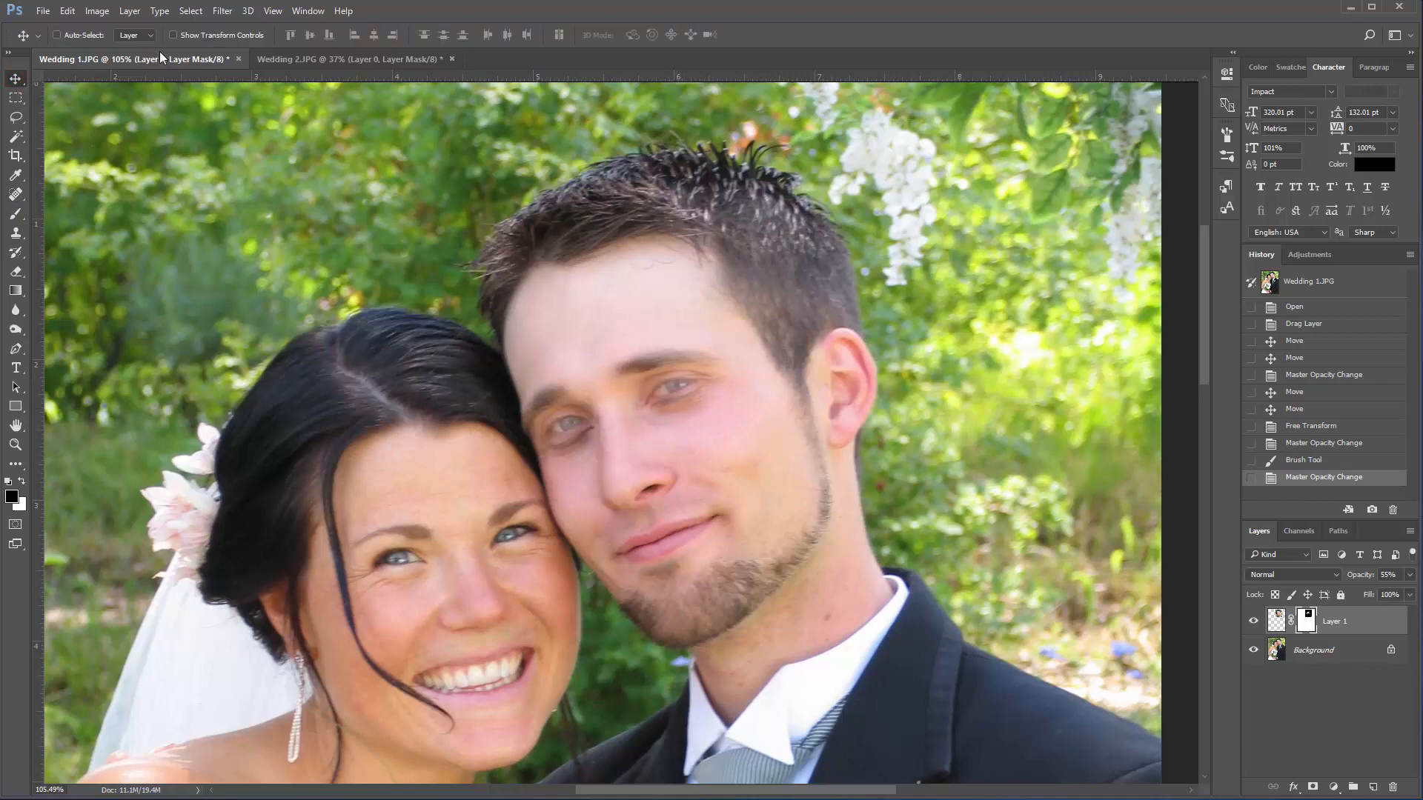
click(175, 35)
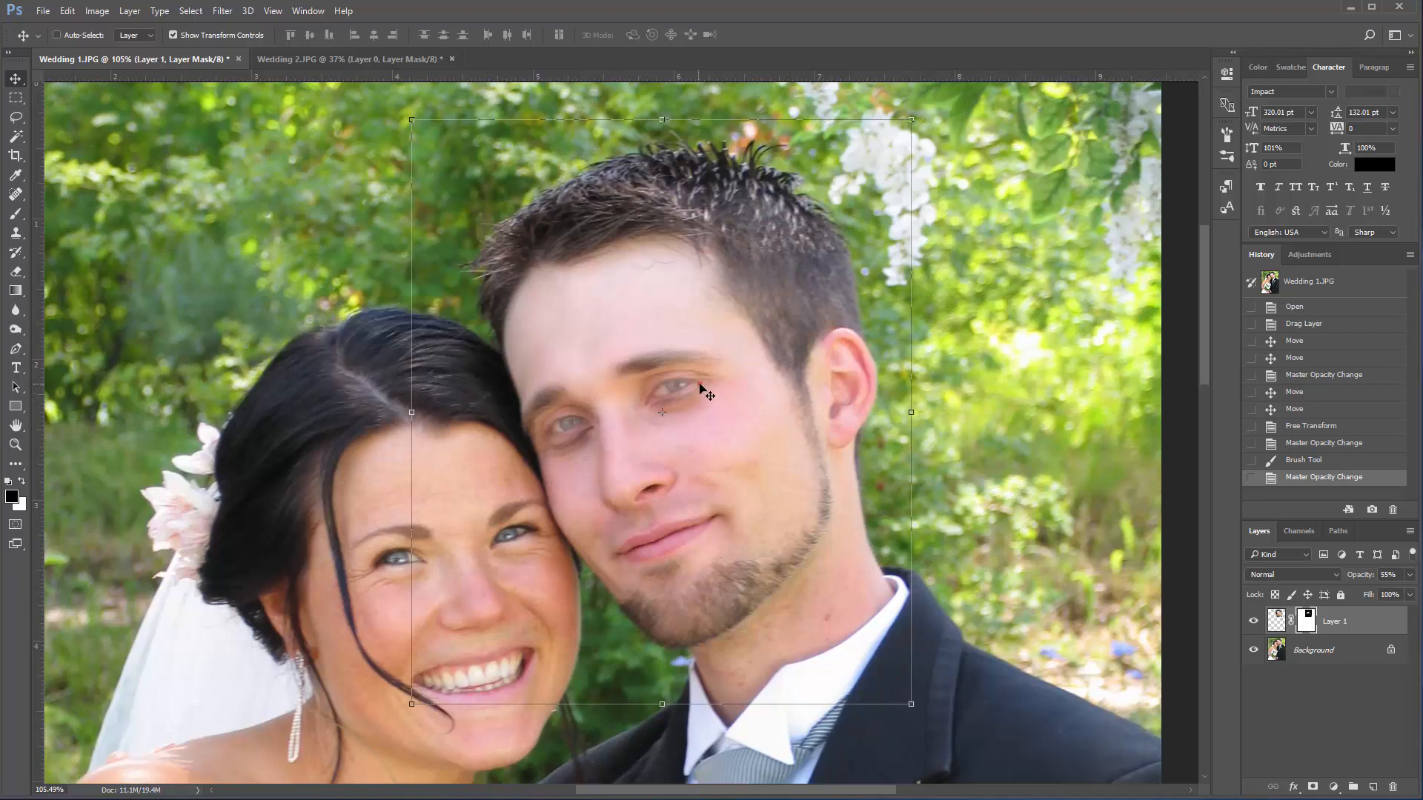
Step: Enlarge the eye layer to about 102.4% wide and 102.8% high, rotate it -1.72°, and realign it over the groom's closed eyes
mouse_move(705, 389)
mouse_down()
mouse_move(722, 402)
mouse_move(700, 400)
mouse_move(736, 403)
mouse_move(703, 396)
mouse_up()
mouse_move(414, 712)
mouse_down()
mouse_move(388, 747)
mouse_move(455, 686)
mouse_move(407, 723)
mouse_move(419, 719)
mouse_up()
drag(743, 475, 741, 468)
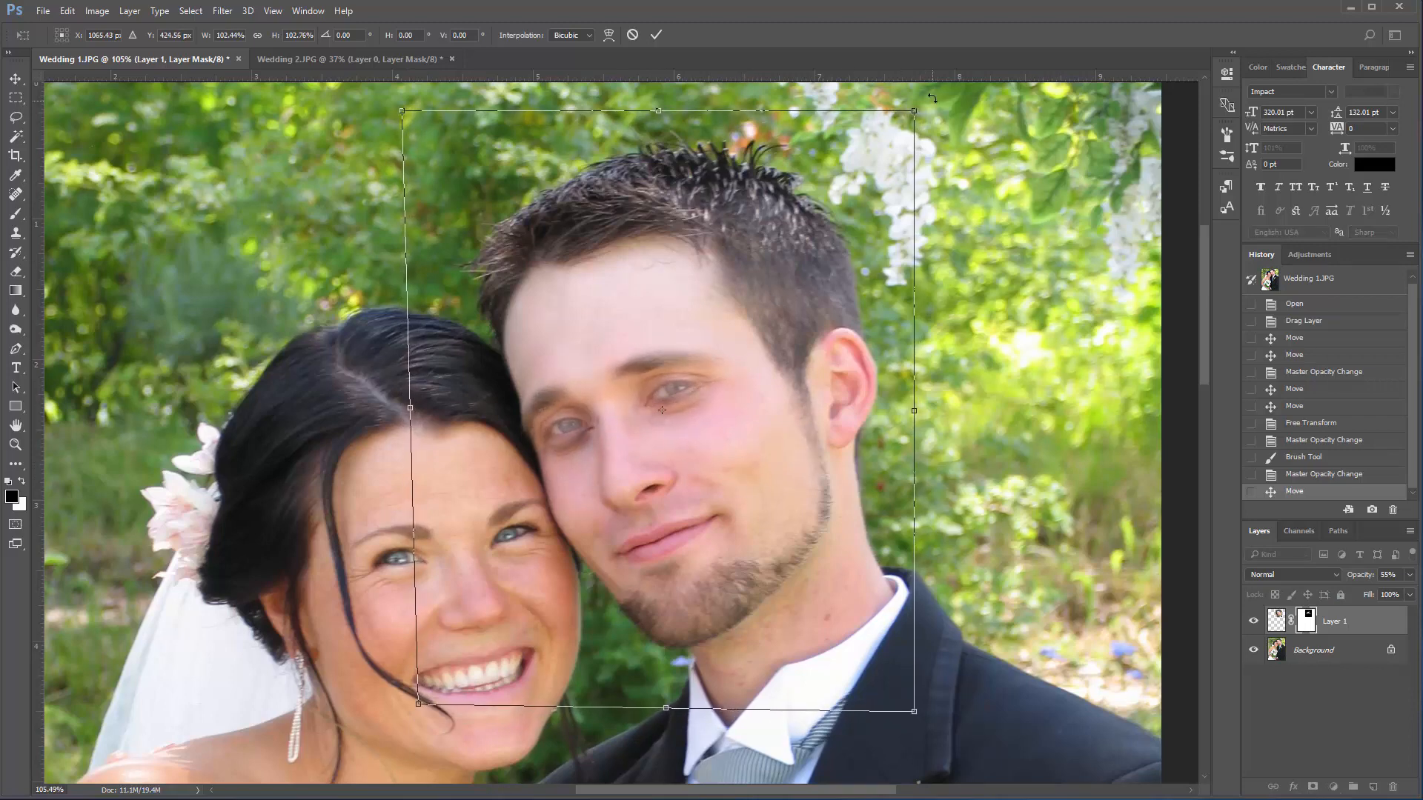
mouse_move(926, 99)
mouse_down()
mouse_move(914, 98)
mouse_move(924, 114)
mouse_move(901, 109)
mouse_up()
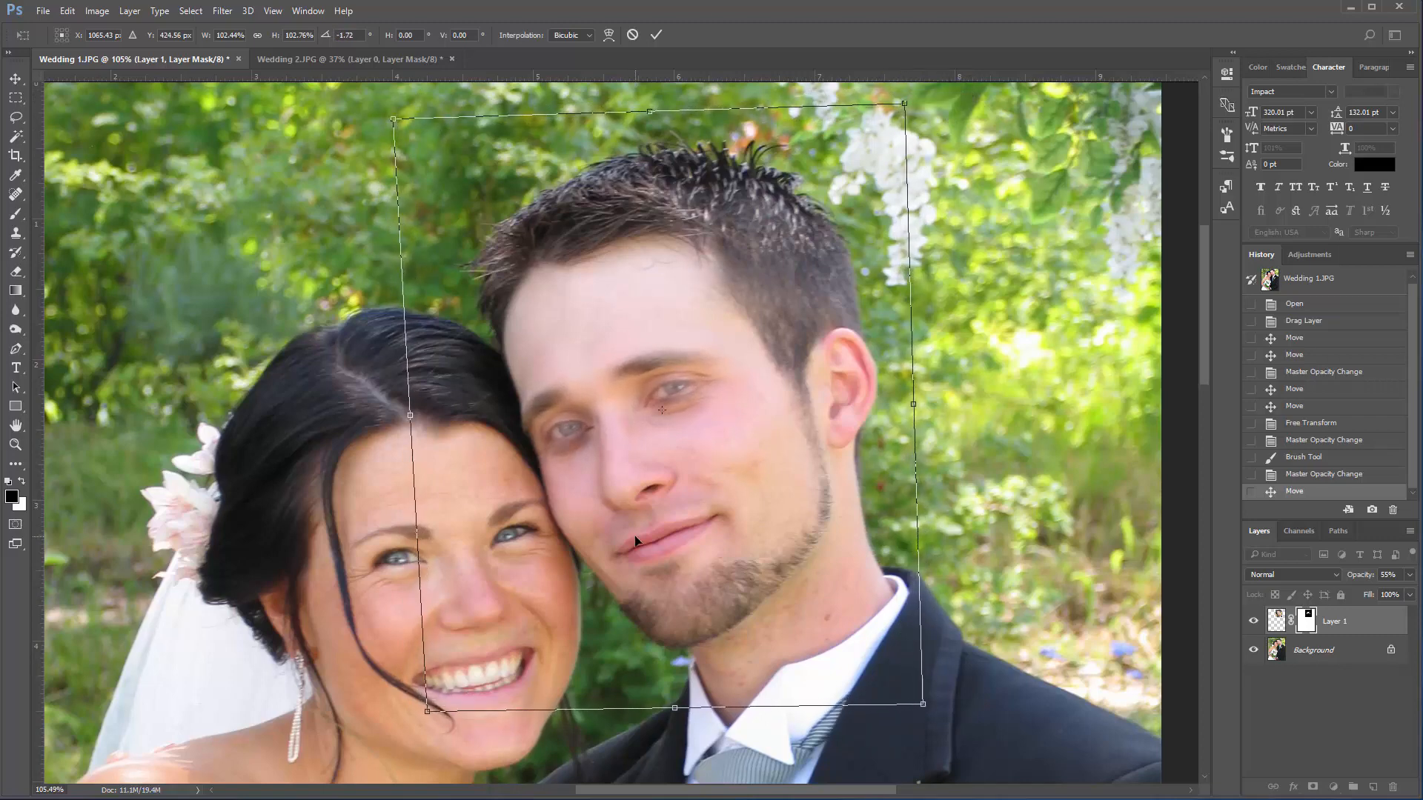
mouse_move(661, 455)
mouse_down()
mouse_move(667, 467)
mouse_move(662, 456)
mouse_up()
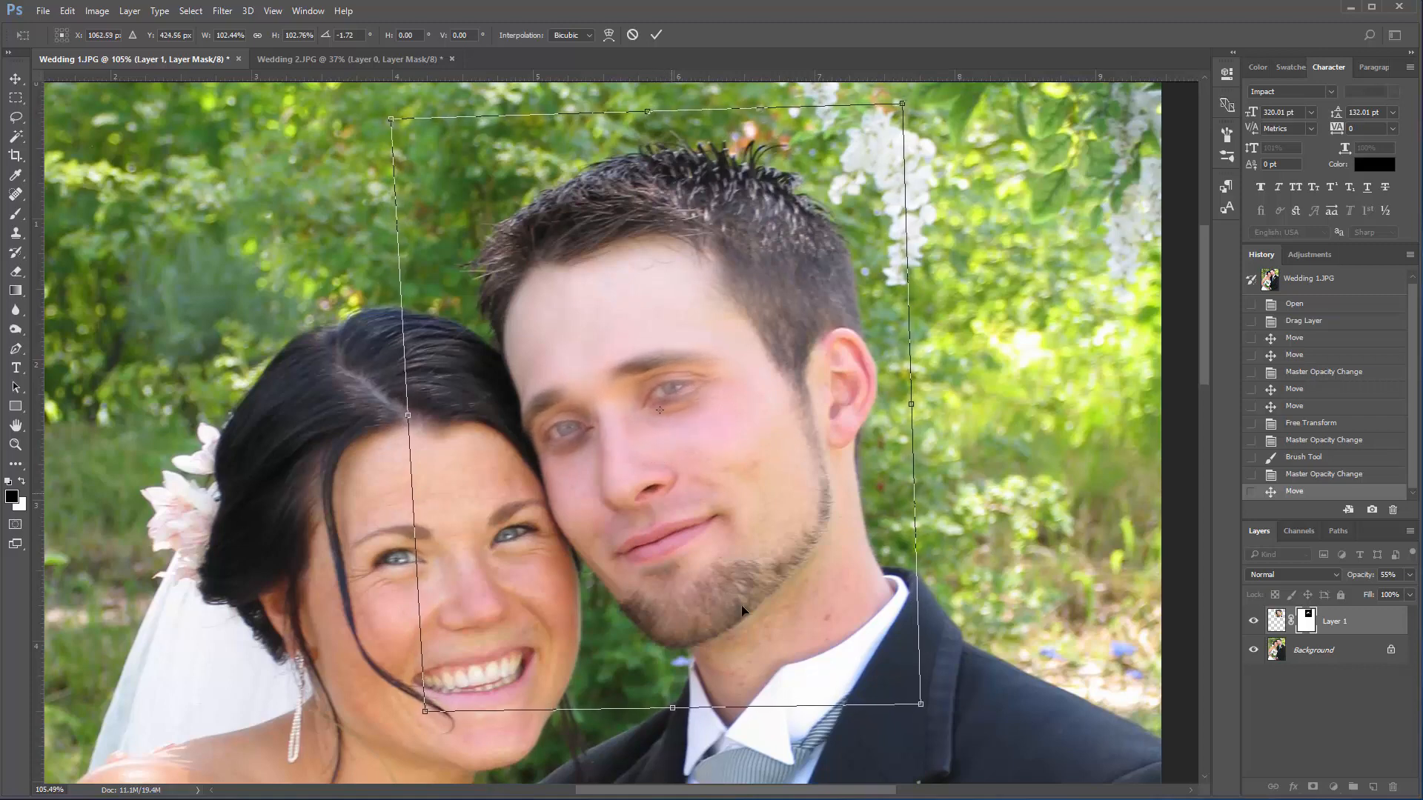
click(655, 35)
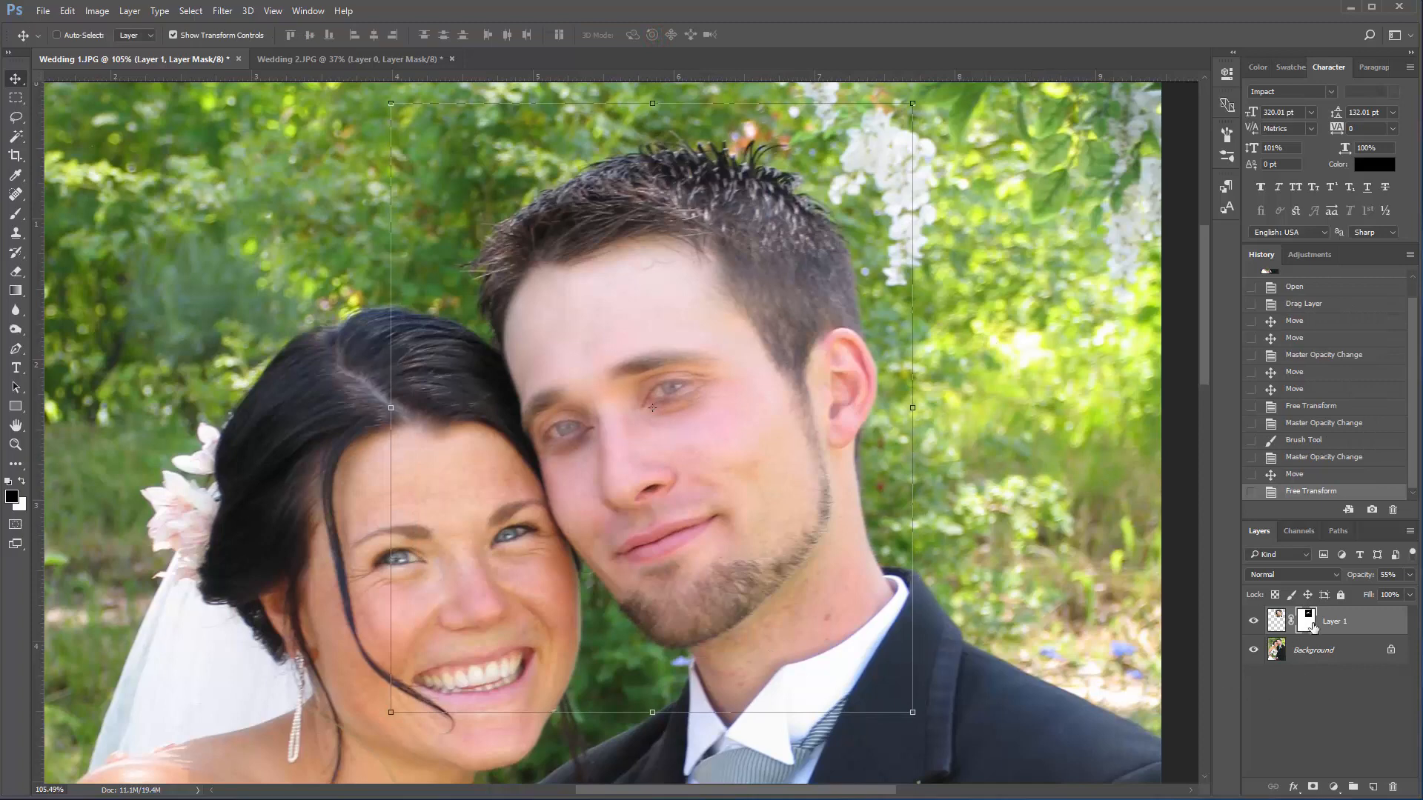
Step: Restore the eye layer to 100% opacity and turn off the transform controls
click(1409, 577)
drag(1377, 592, 1412, 593)
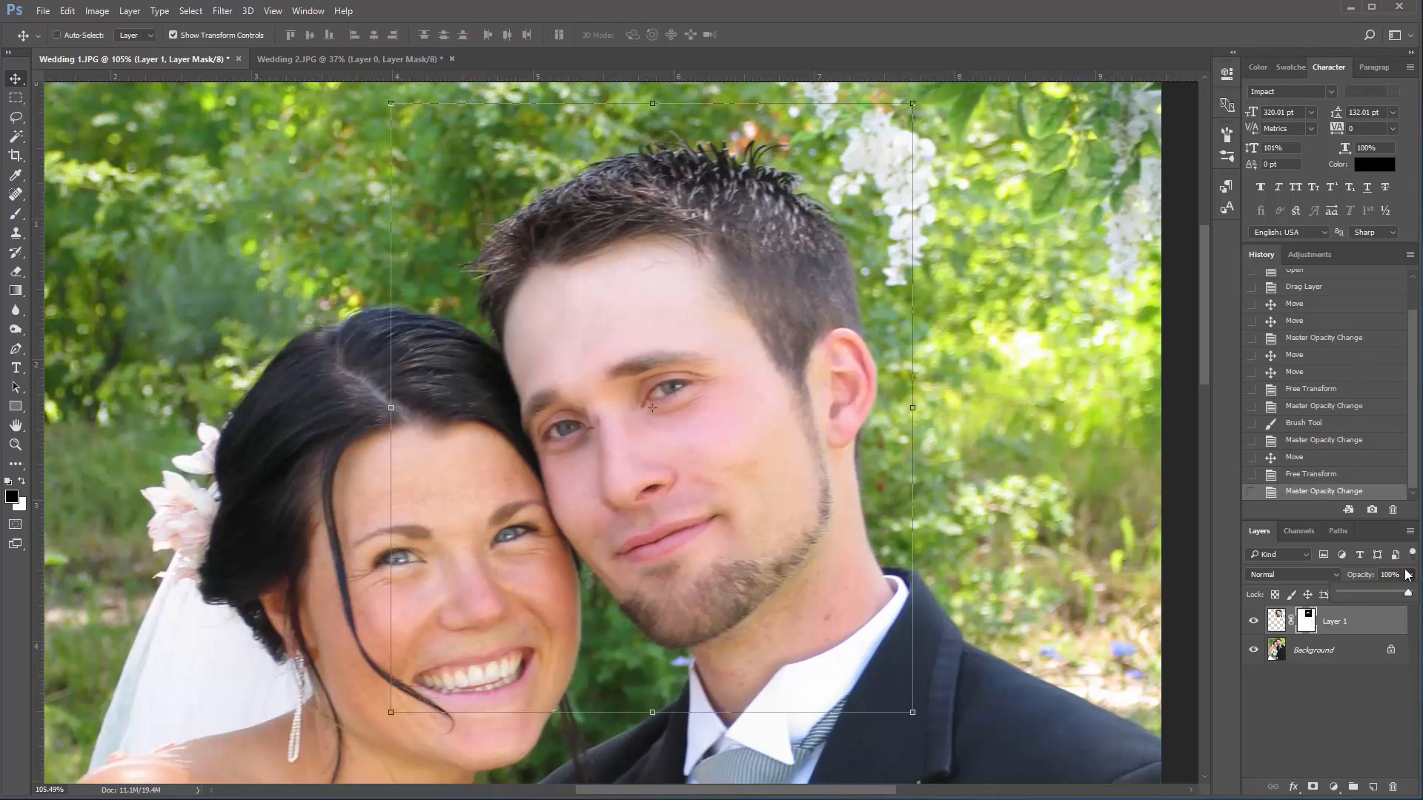
click(1409, 577)
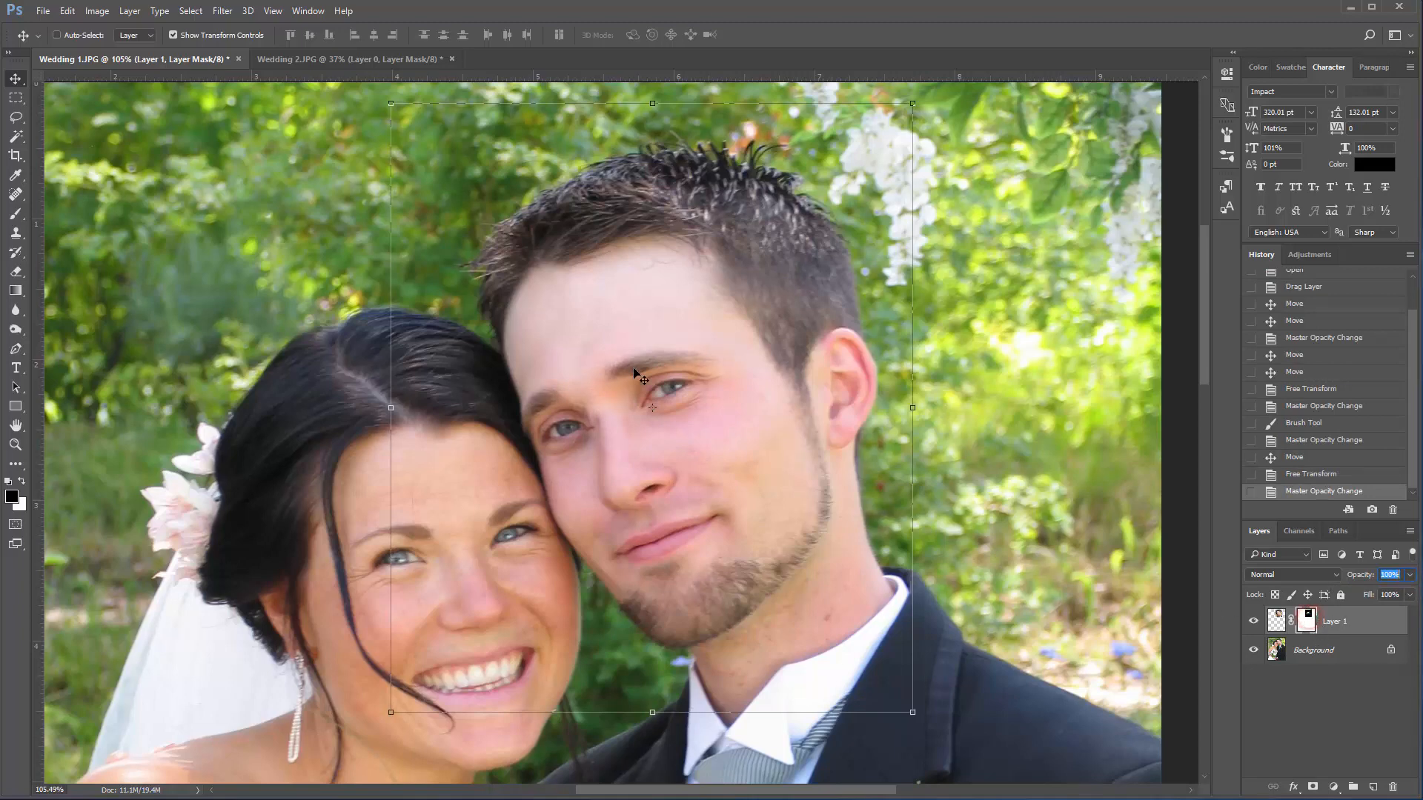
click(173, 35)
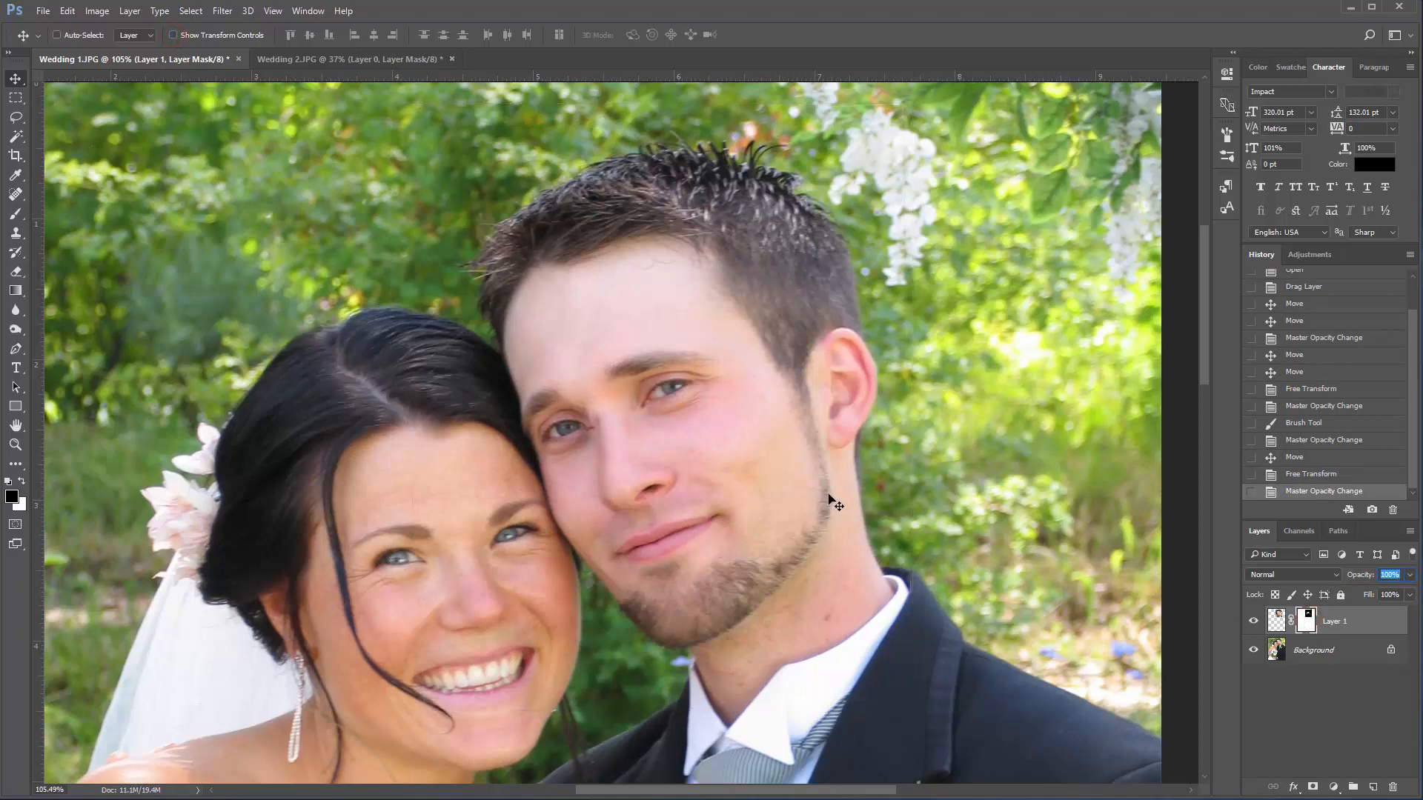
Step: Switch the eye layer off and on to check the realigned eyes against the original photo
click(1253, 624)
click(1253, 623)
click(1253, 624)
click(1253, 624)
click(1253, 624)
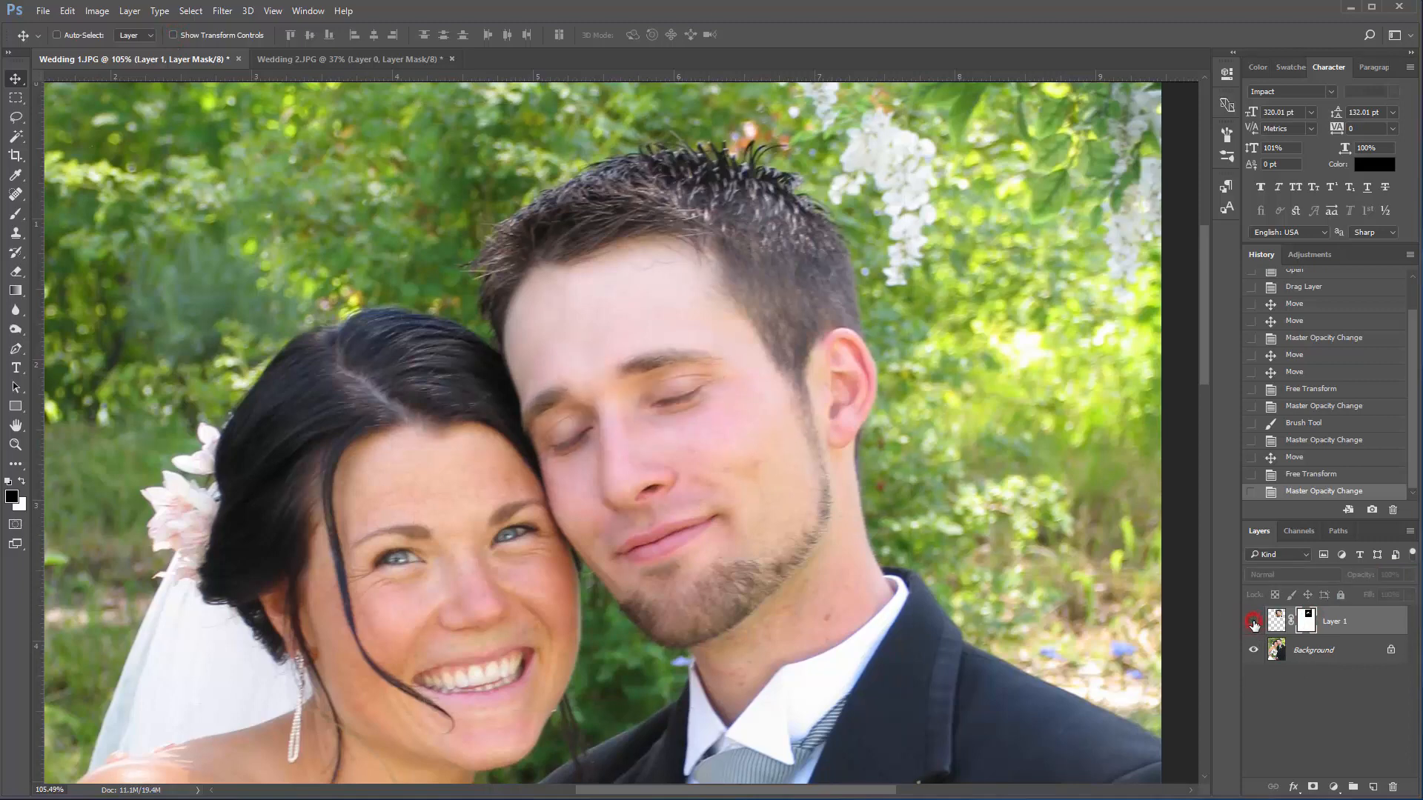
click(1253, 624)
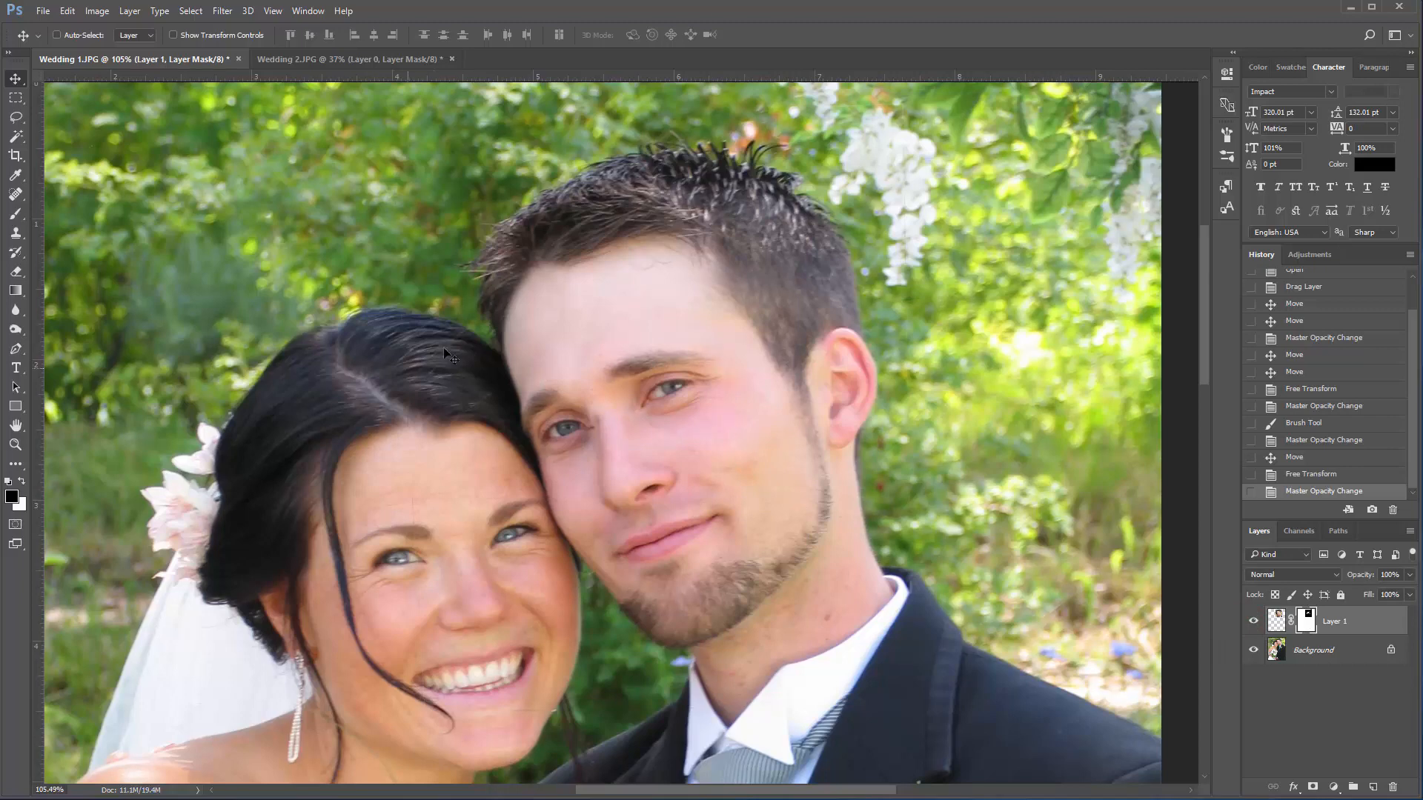
Step: Paint black on the mask around the groom's eyes to blend its edges, and reduce the brush size to 42 px
key(b)
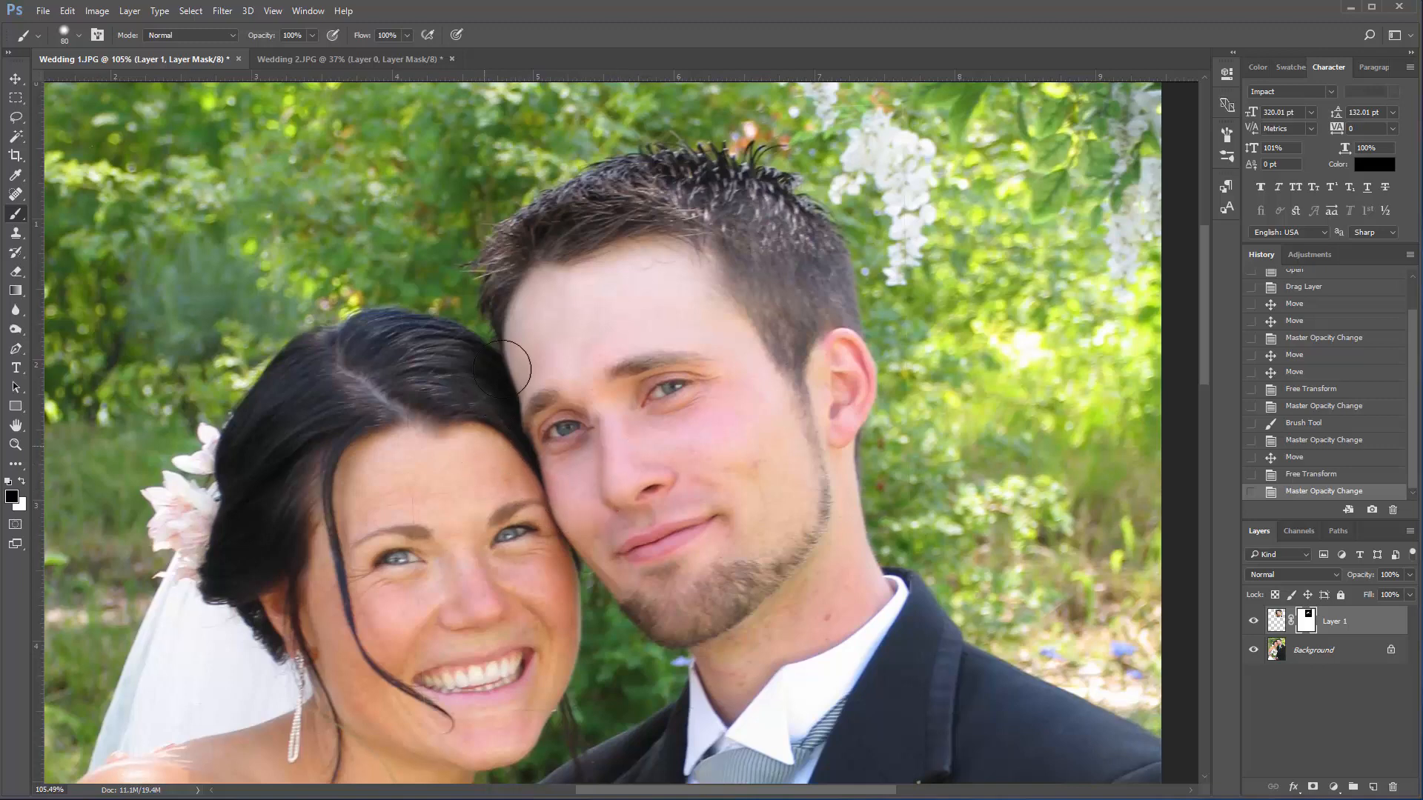
mouse_move(502, 369)
mouse_down()
mouse_move(579, 333)
mouse_move(758, 318)
mouse_move(774, 399)
mouse_up()
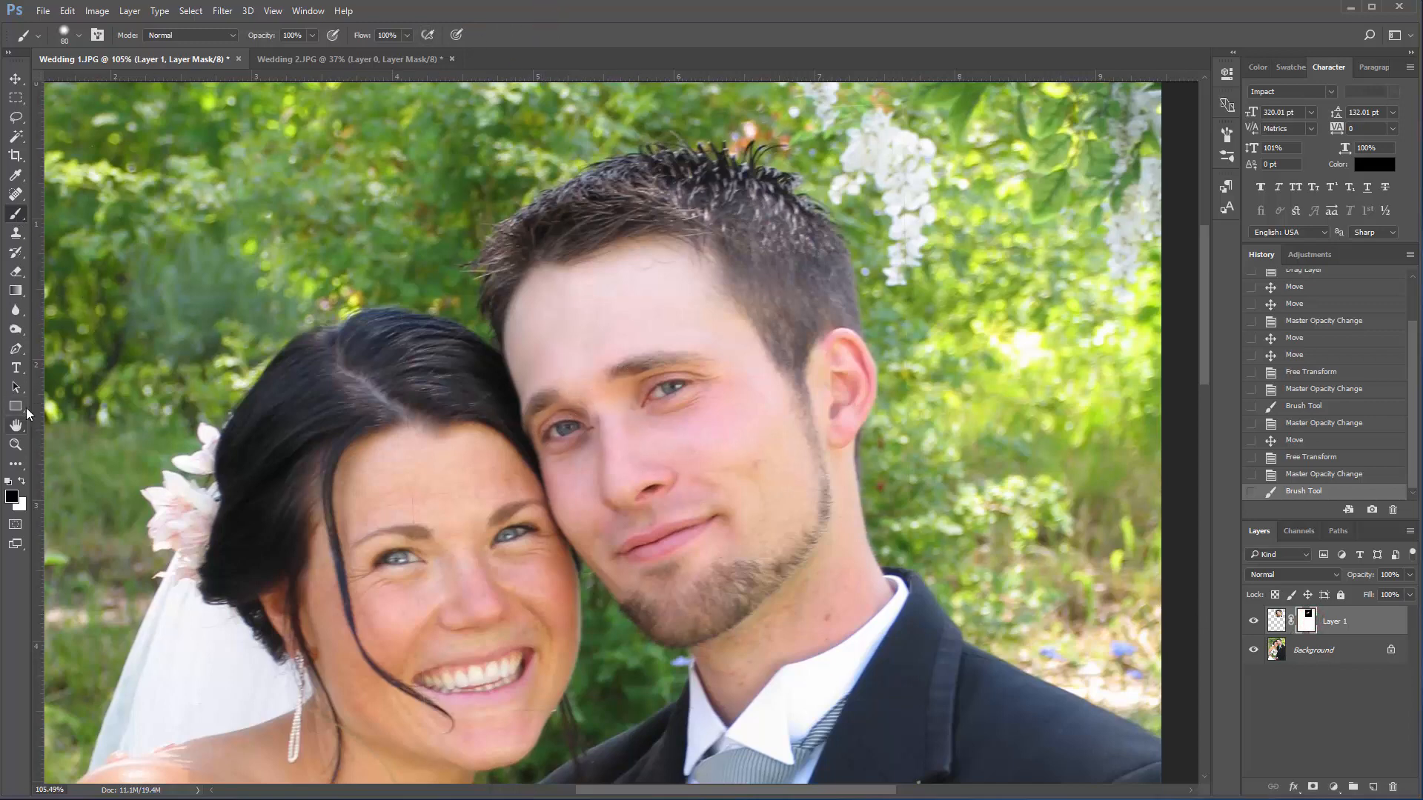
click(79, 35)
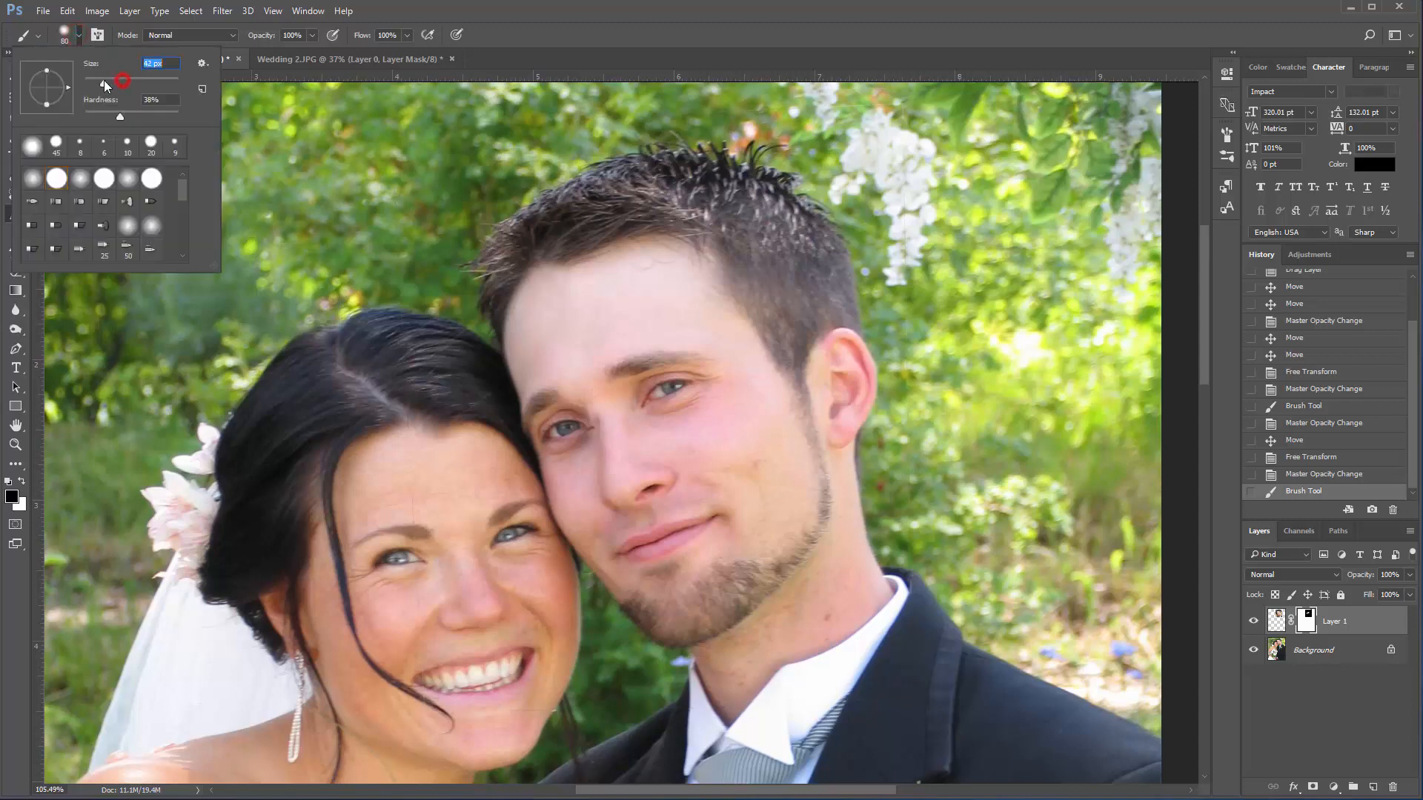
click(82, 33)
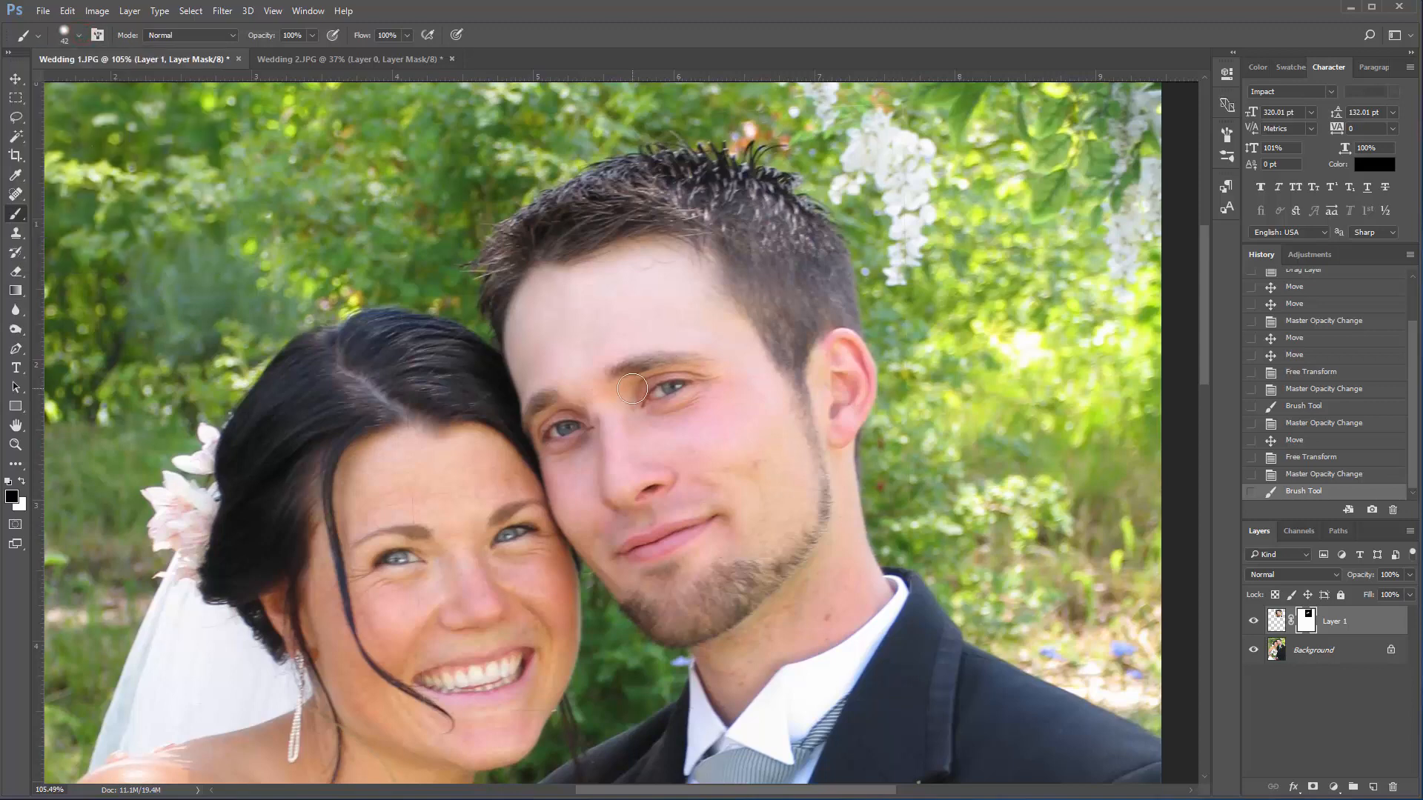
Step: Paint white on the mask beside the groom's nose bridge, and black over his eye nearest the bride to hide it
click(22, 482)
drag(597, 415, 611, 431)
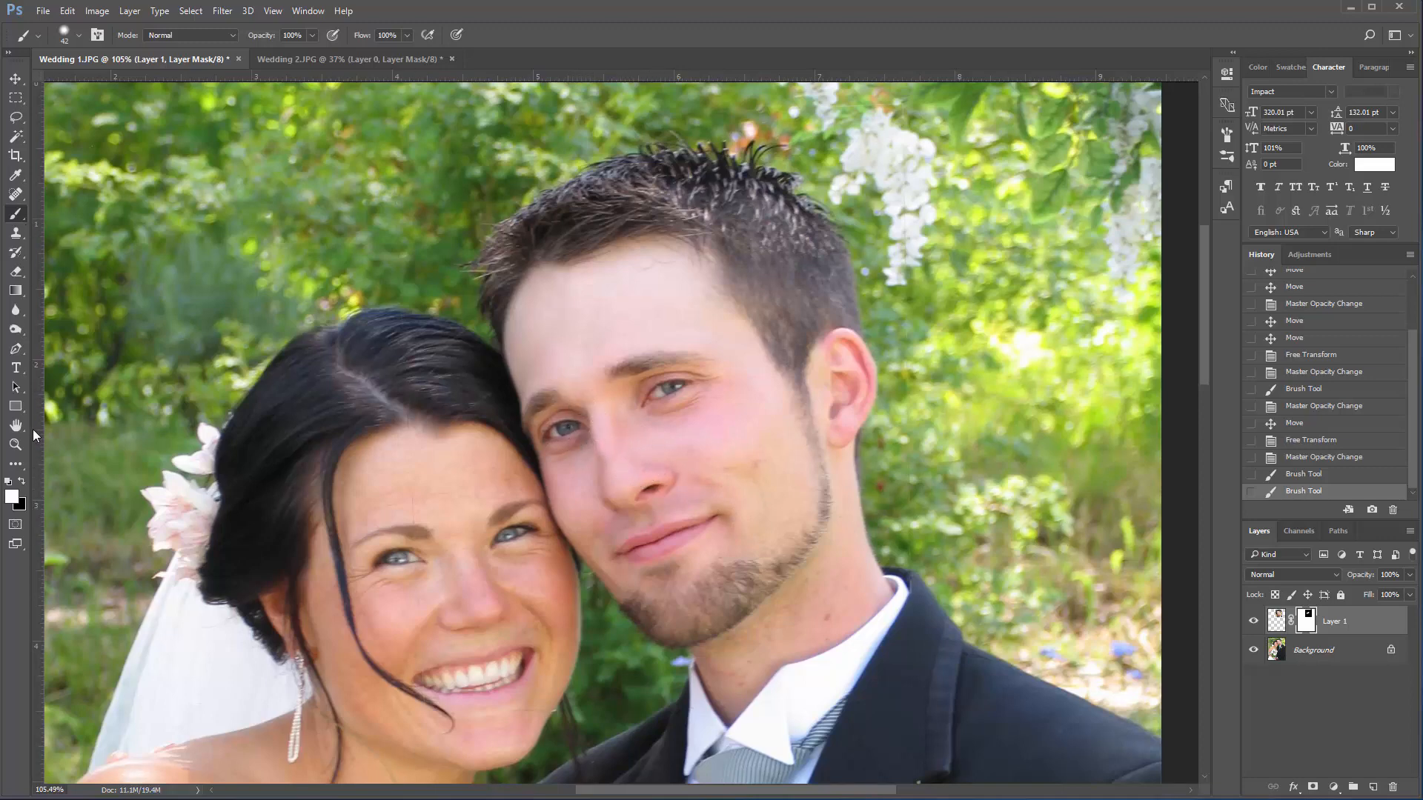
click(23, 483)
mouse_move(584, 428)
mouse_down()
mouse_move(547, 429)
mouse_move(569, 441)
mouse_move(567, 418)
mouse_move(556, 431)
mouse_up()
Step: Undo the accidental layer move and paint white on the mask to bring back the groom's eye nearest the bride
key(v)
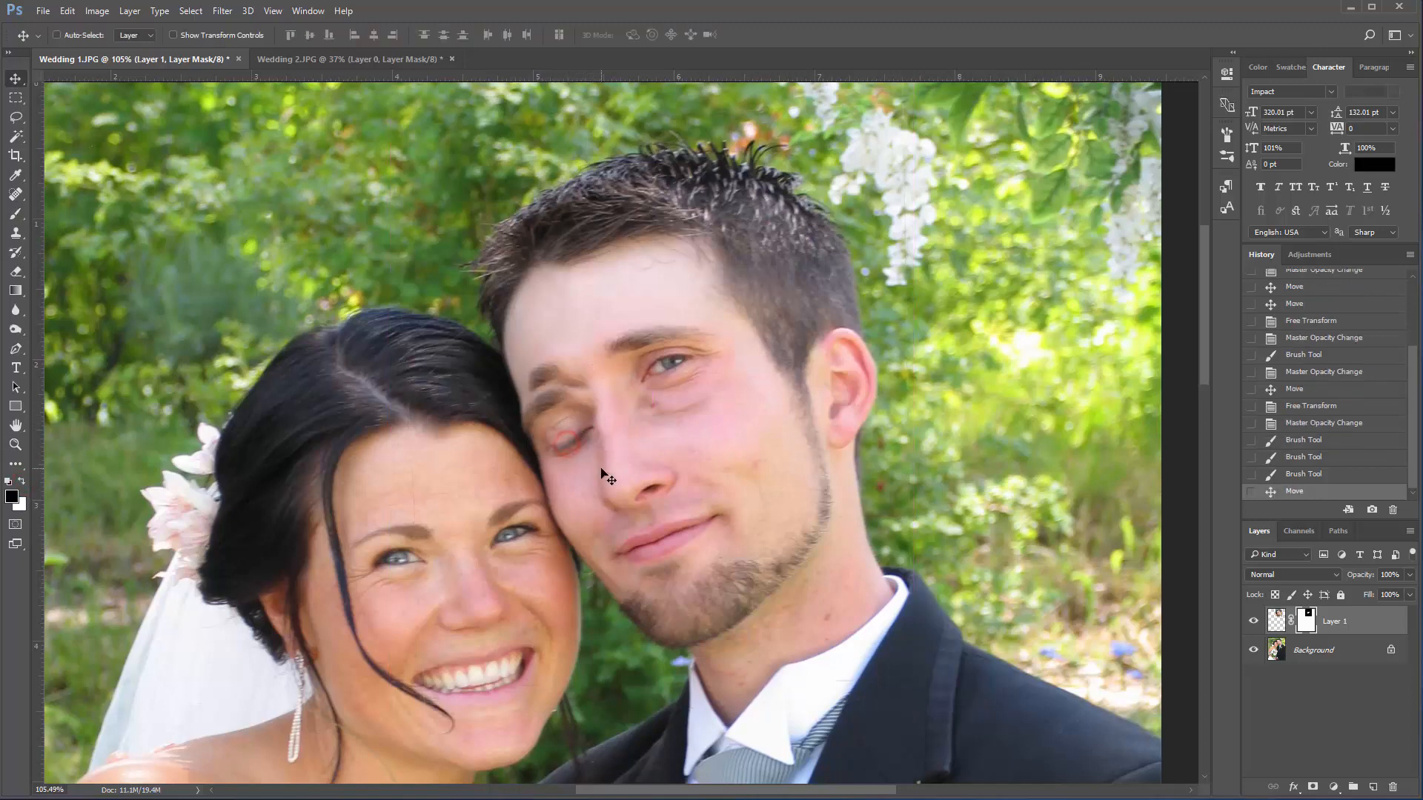
key(ctrl+z)
key(x)
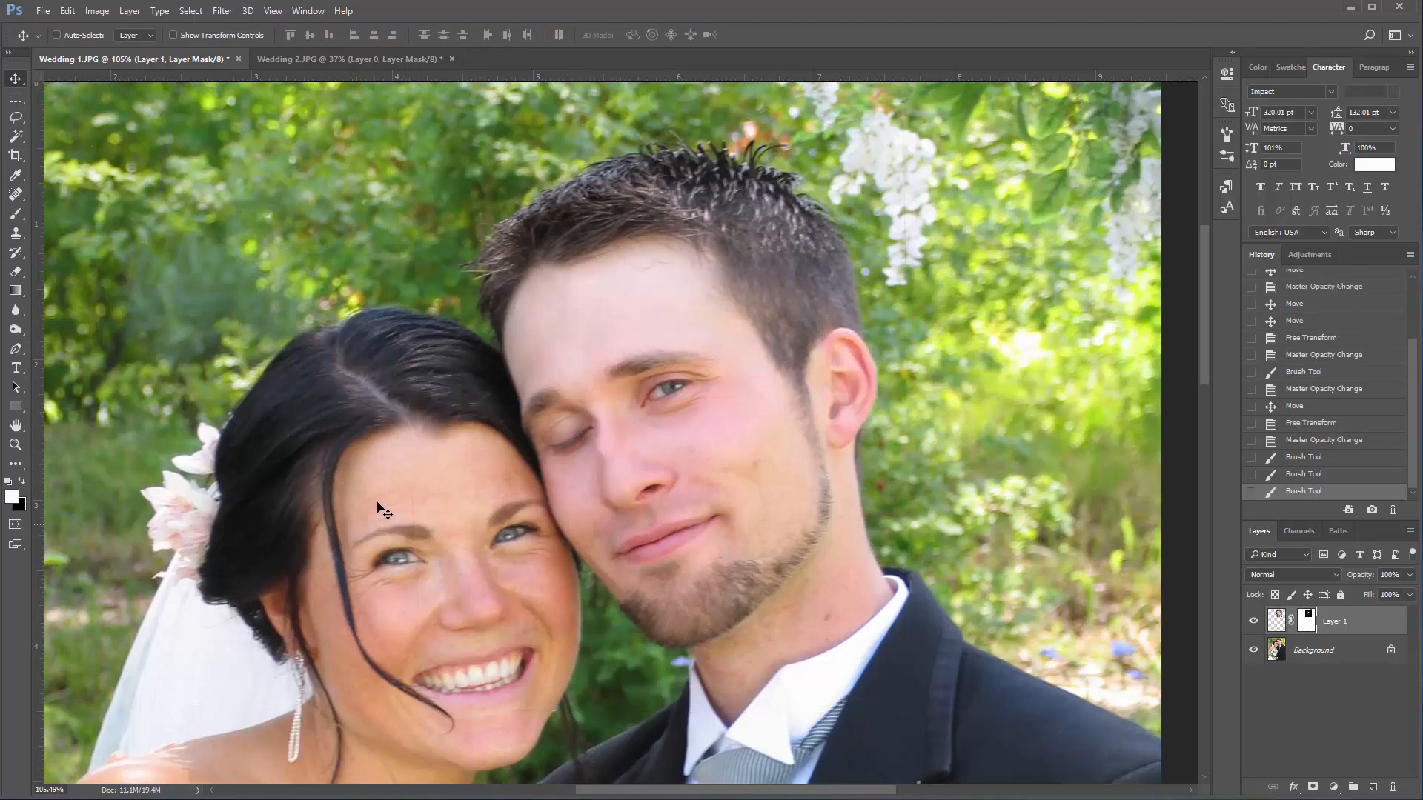
key(b)
mouse_move(571, 435)
mouse_down()
mouse_move(580, 445)
mouse_move(588, 419)
mouse_move(597, 470)
mouse_move(555, 424)
mouse_move(538, 428)
mouse_move(559, 437)
mouse_up()
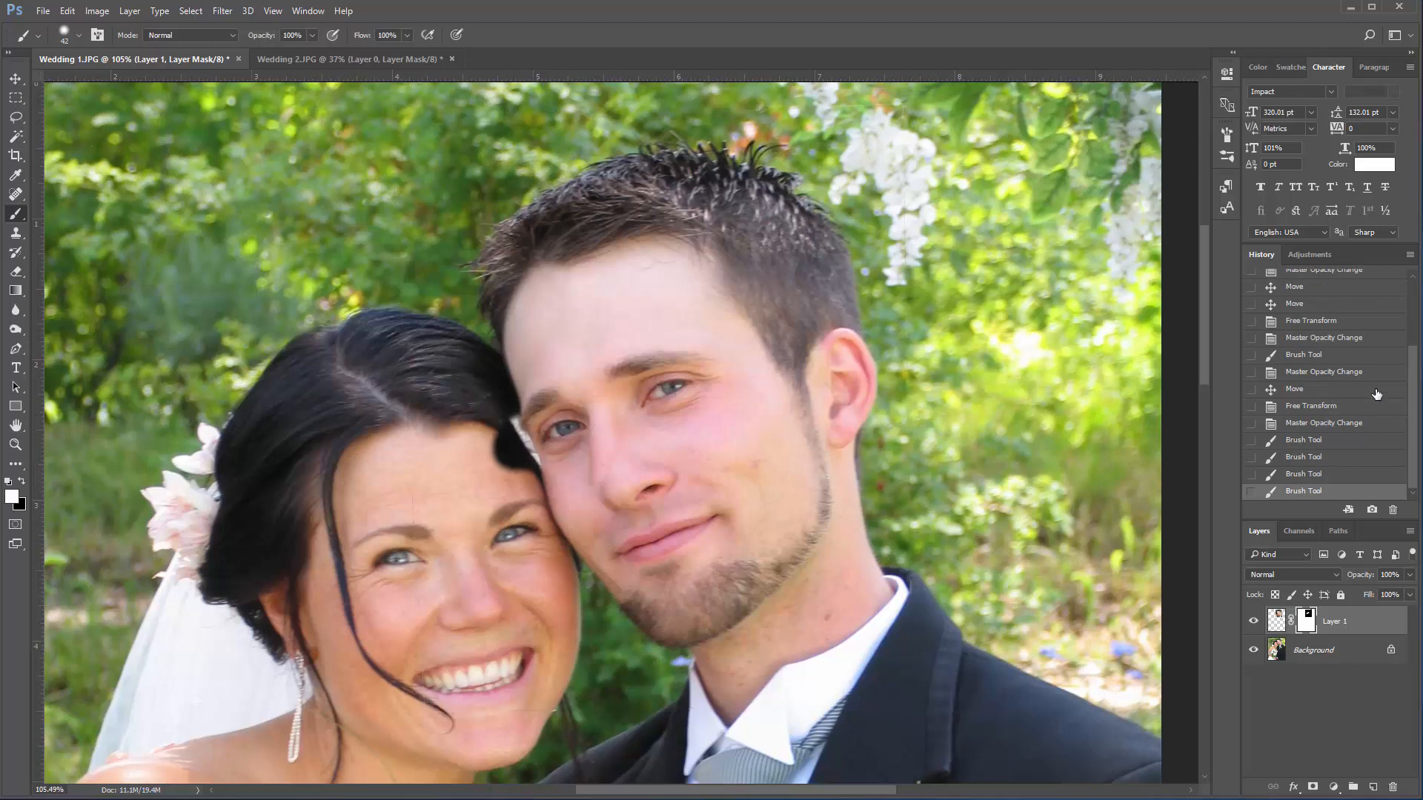
Step: Step through the earlier history states and revert to the first Brush Tool state after the last Master Opacity Change
click(1310, 393)
click(1301, 356)
click(1304, 371)
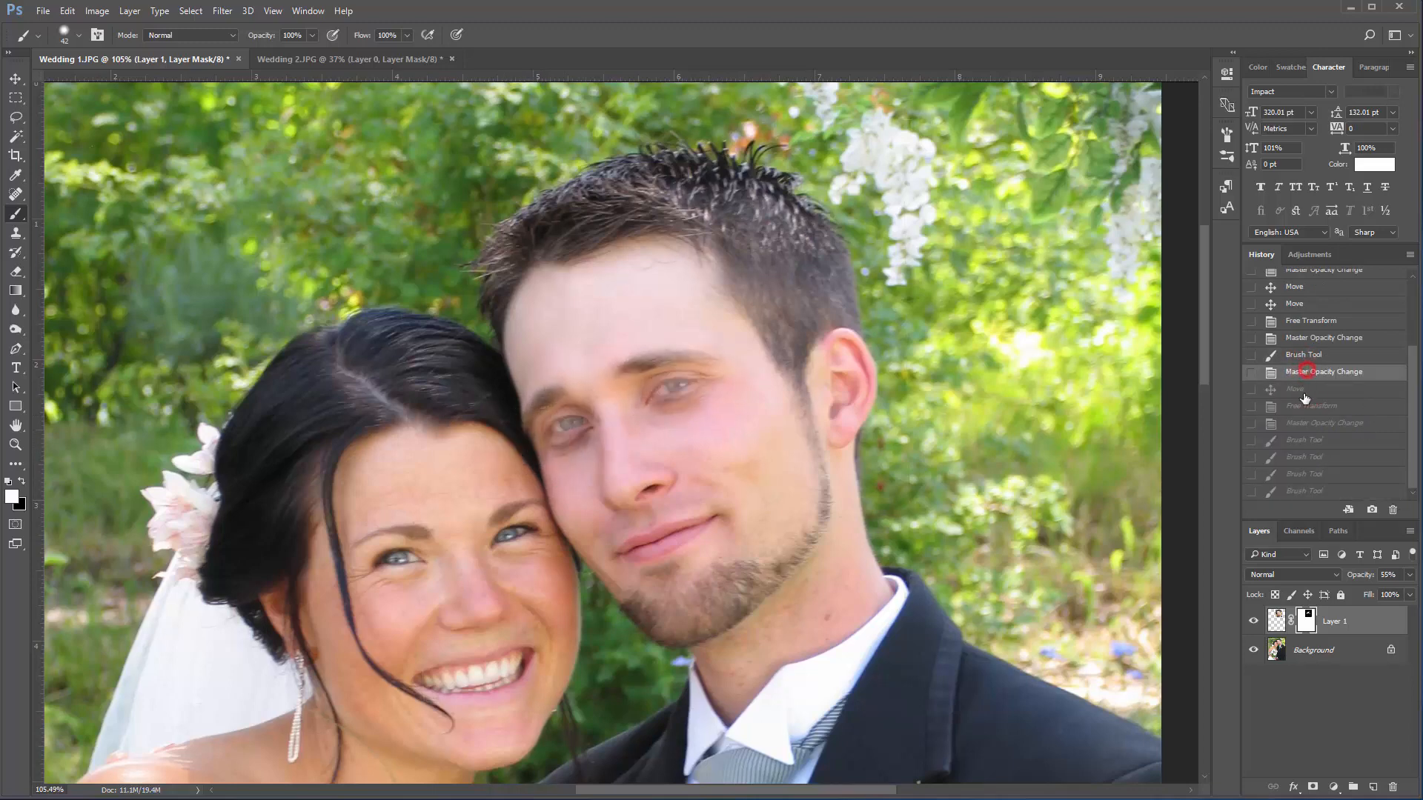
click(1303, 389)
click(1306, 405)
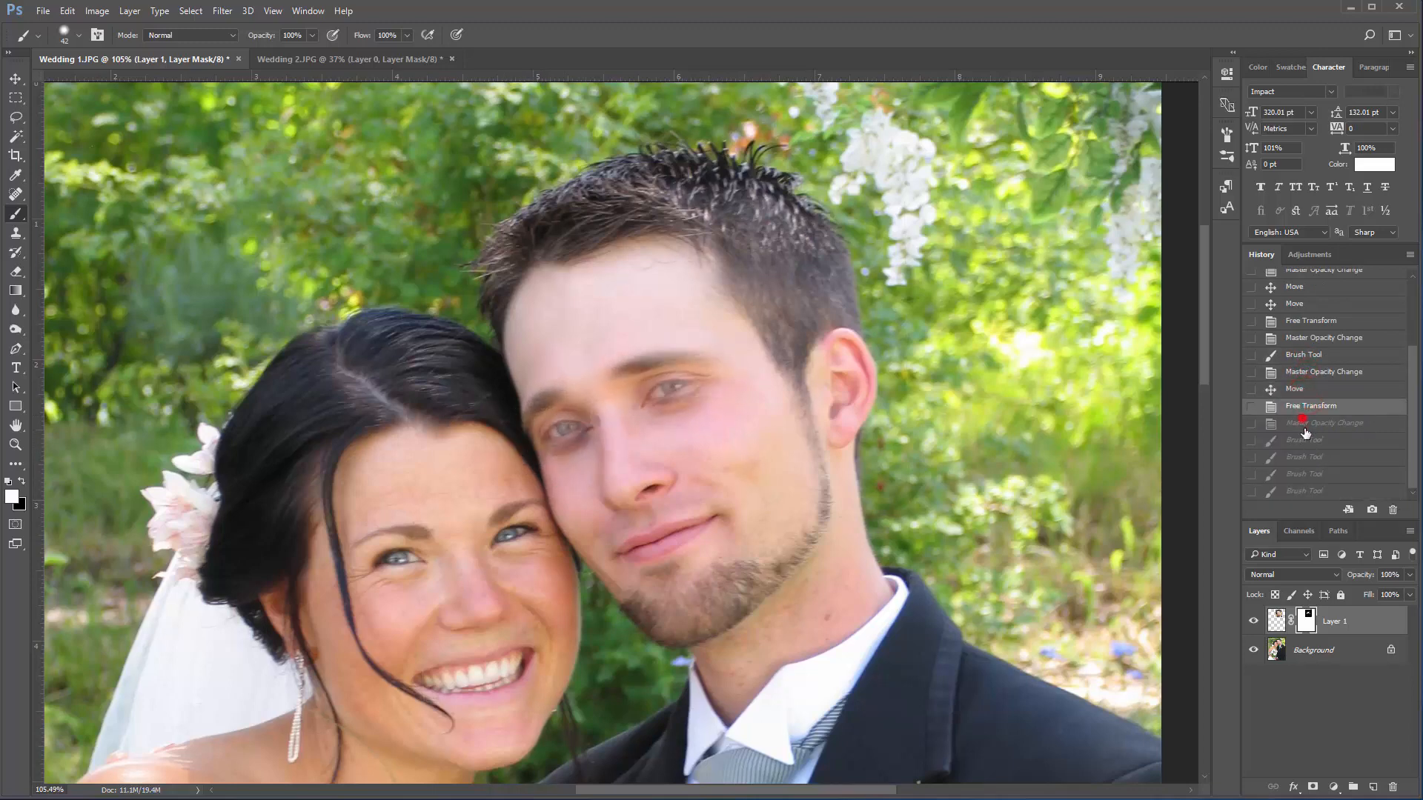
click(1306, 424)
click(1306, 405)
click(1304, 422)
click(1304, 440)
click(1304, 423)
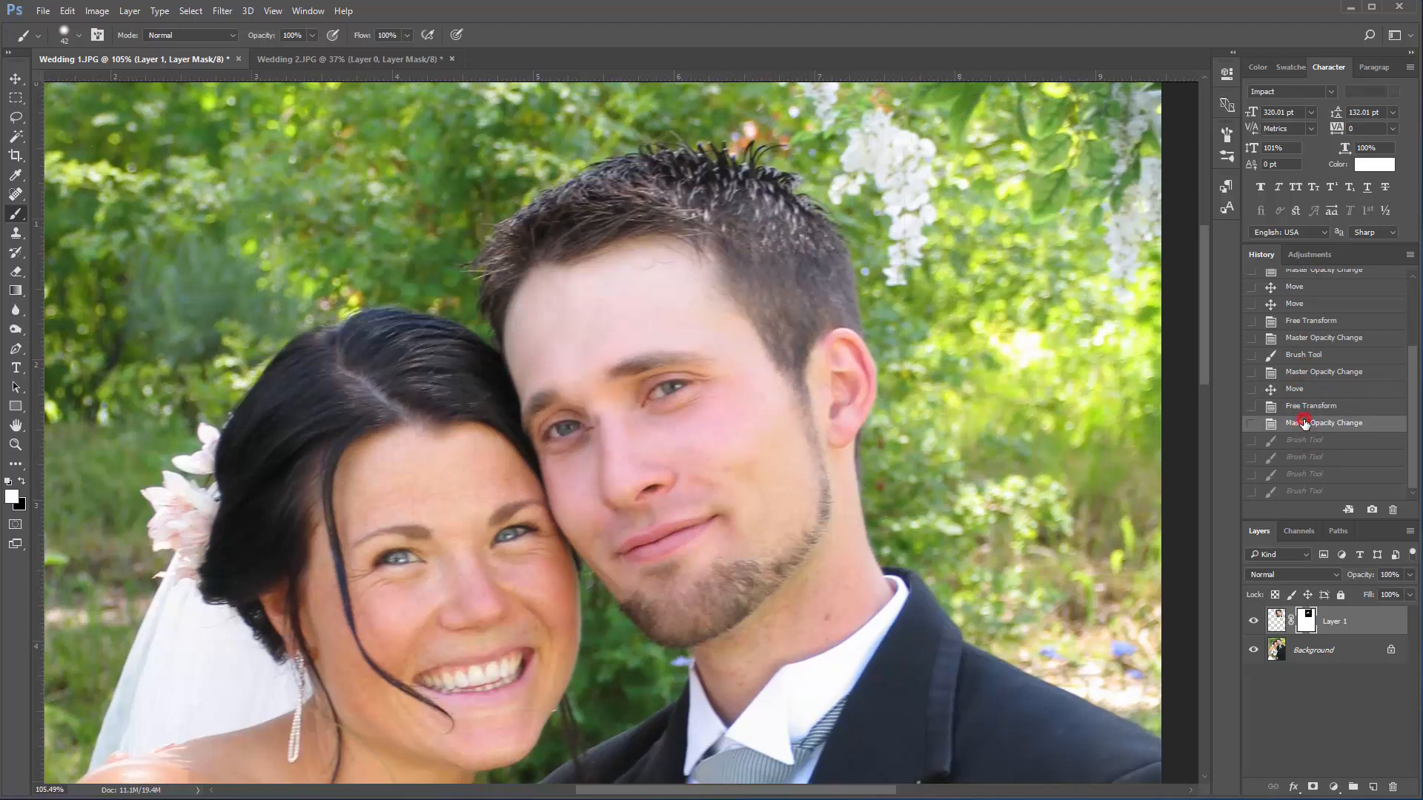
click(1304, 440)
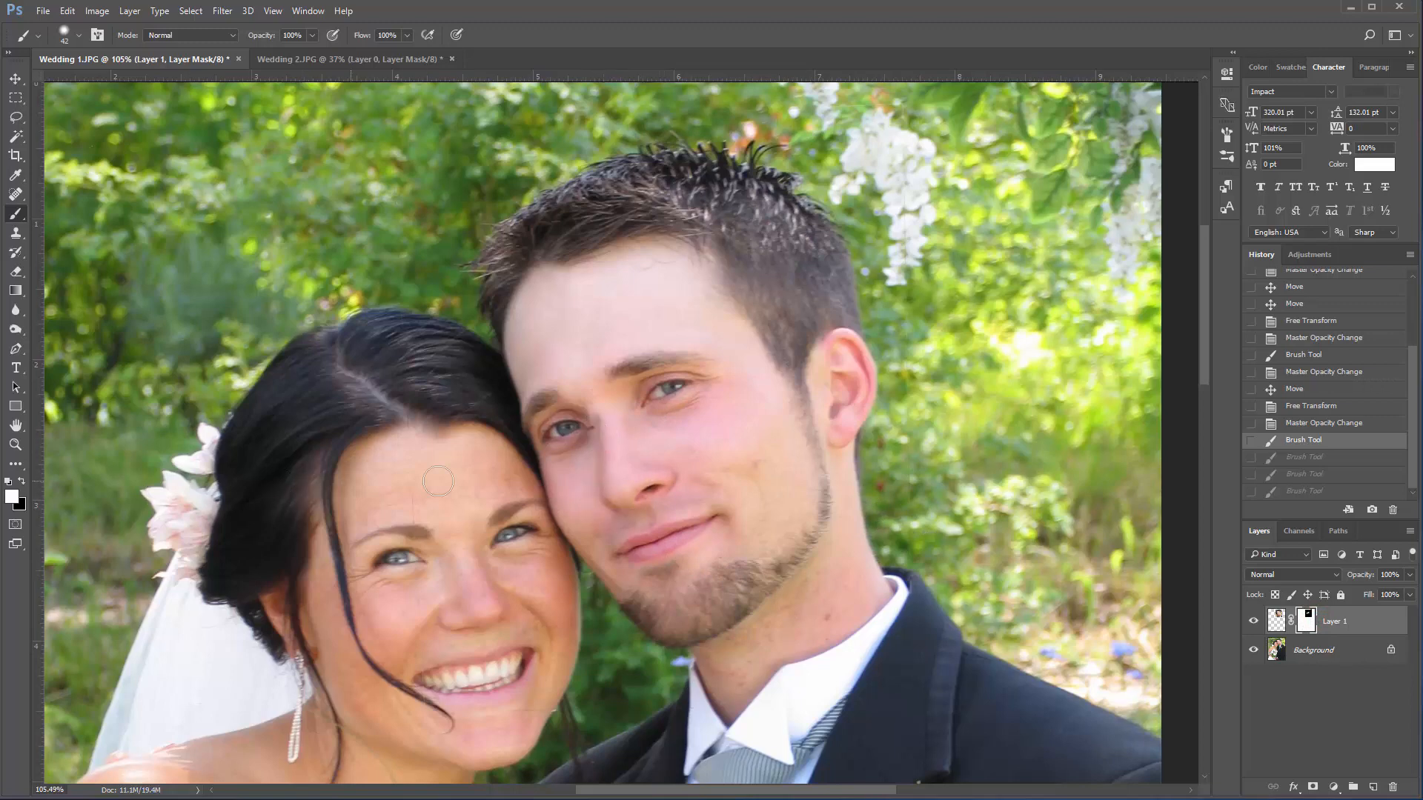
Step: Refine the mask between the groom's eye nearest the bride and his nose bridge with alternating white and black brush strokes
click(578, 430)
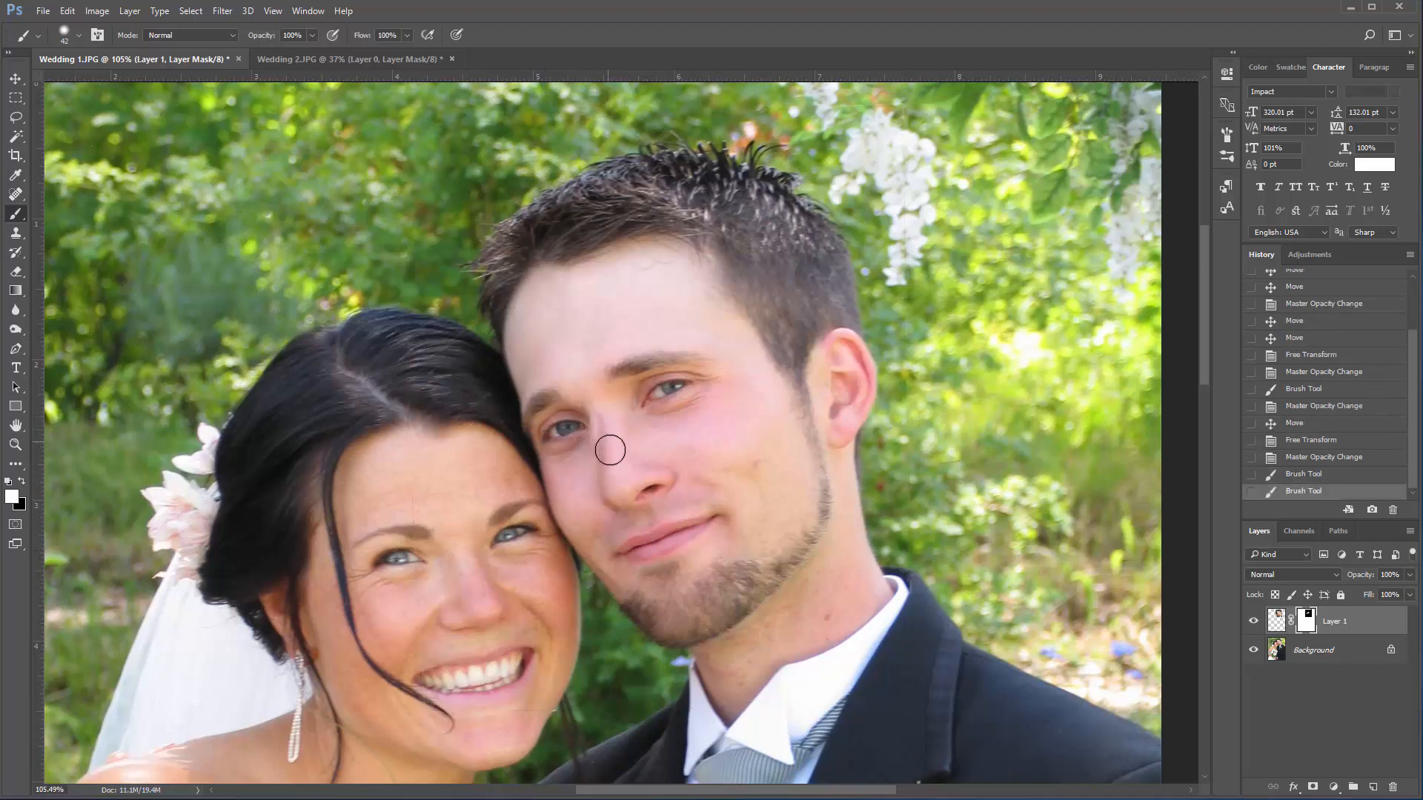
key(x)
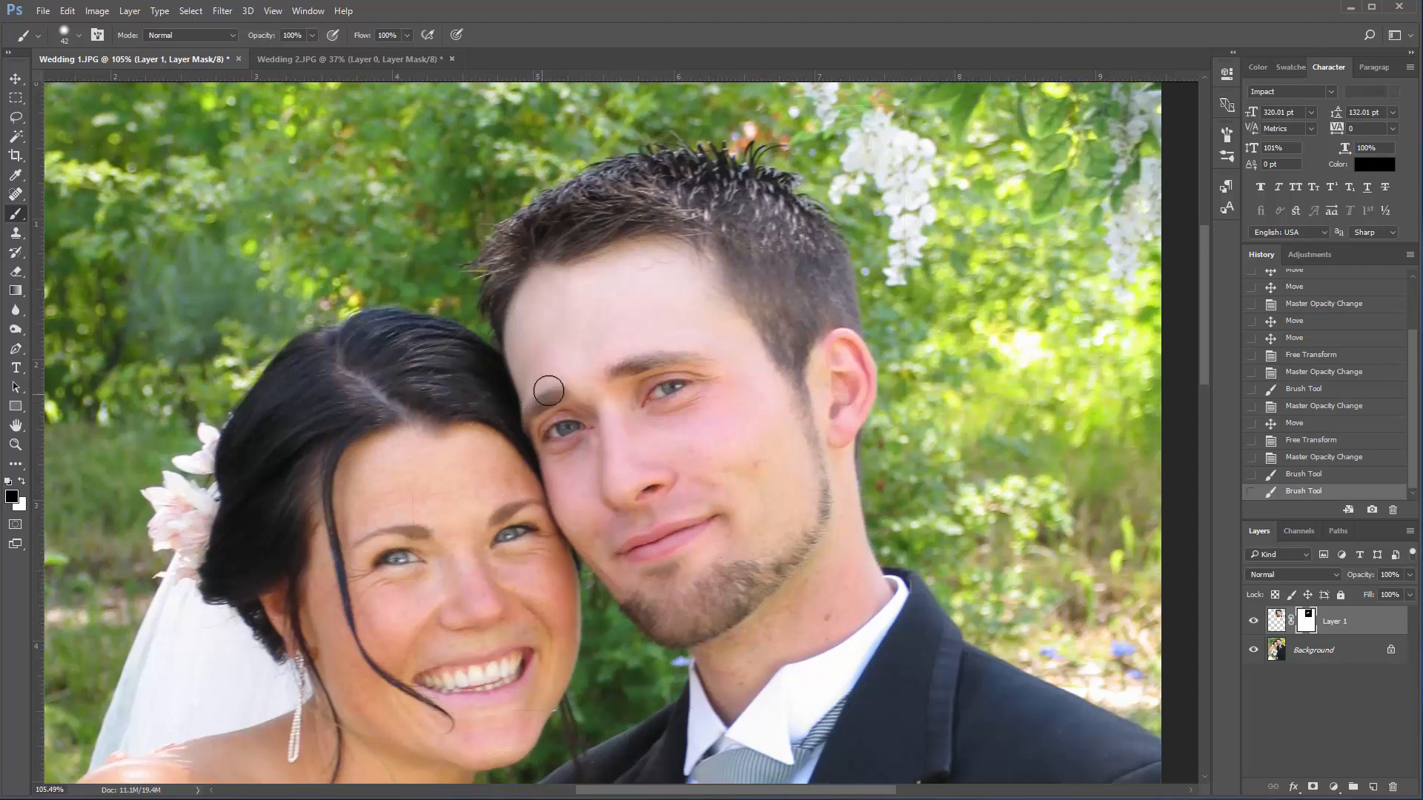
click(611, 425)
key(x)
drag(567, 434, 578, 440)
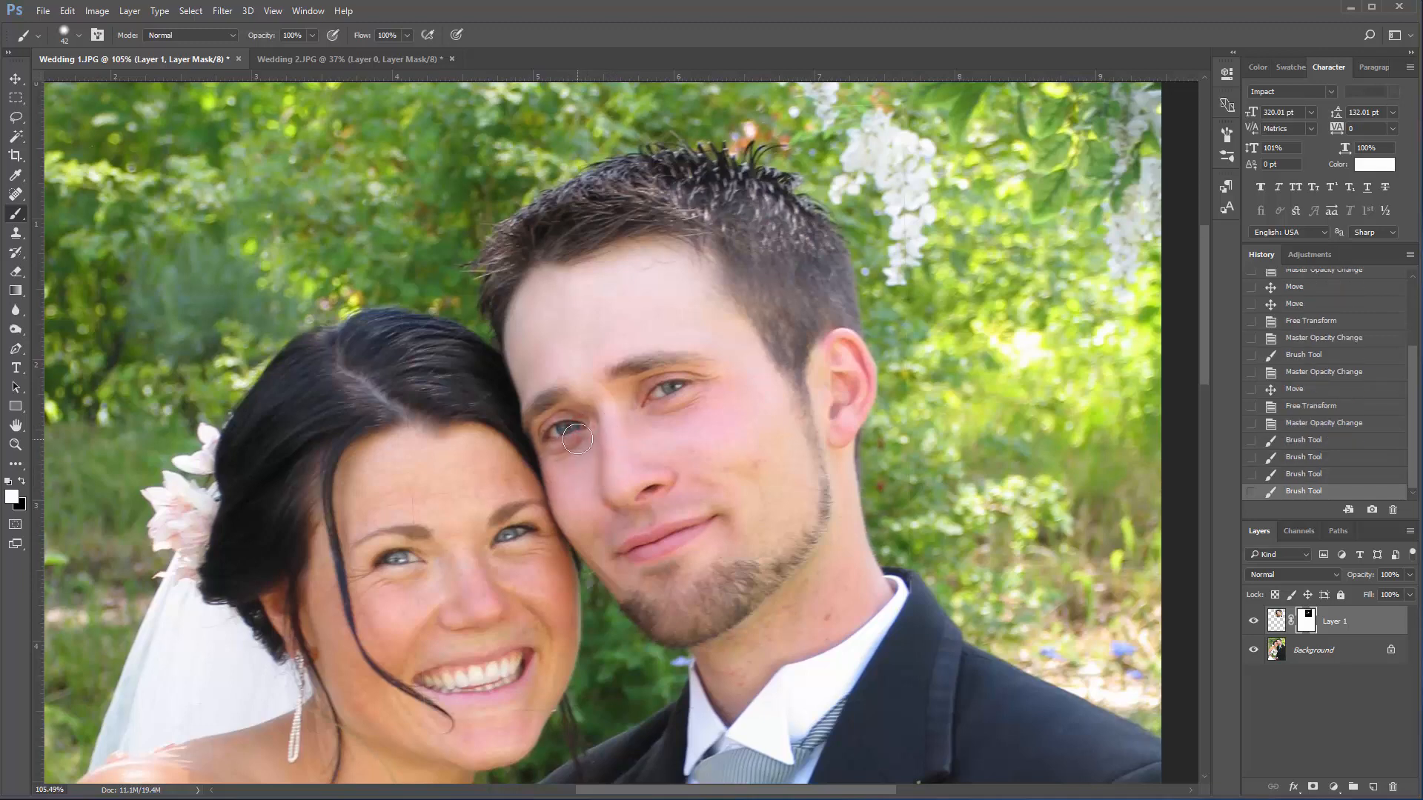
key(x)
click(606, 423)
click(604, 425)
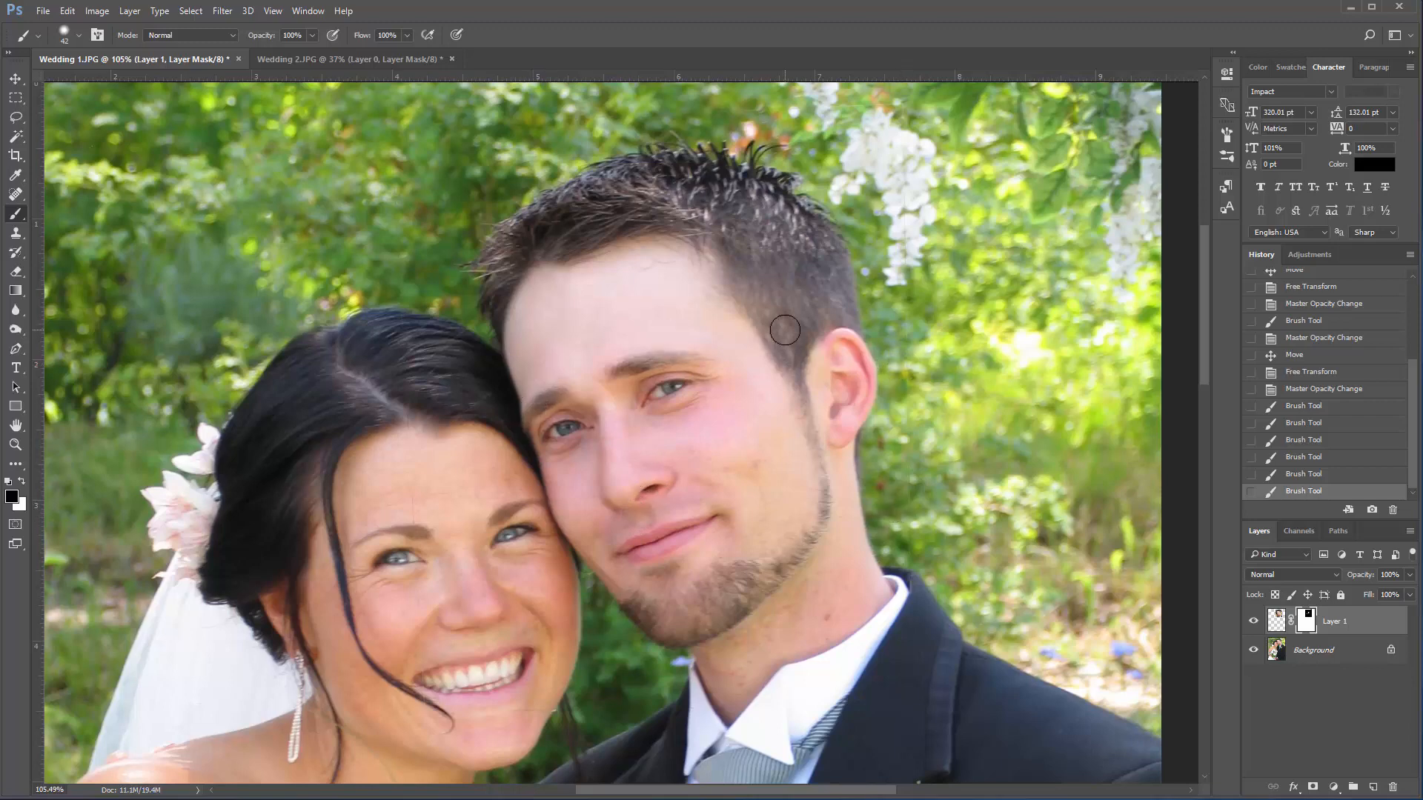
Step: Check the blended eyes in the whole photo and in a closer view of the couple
key(ctrl+0)
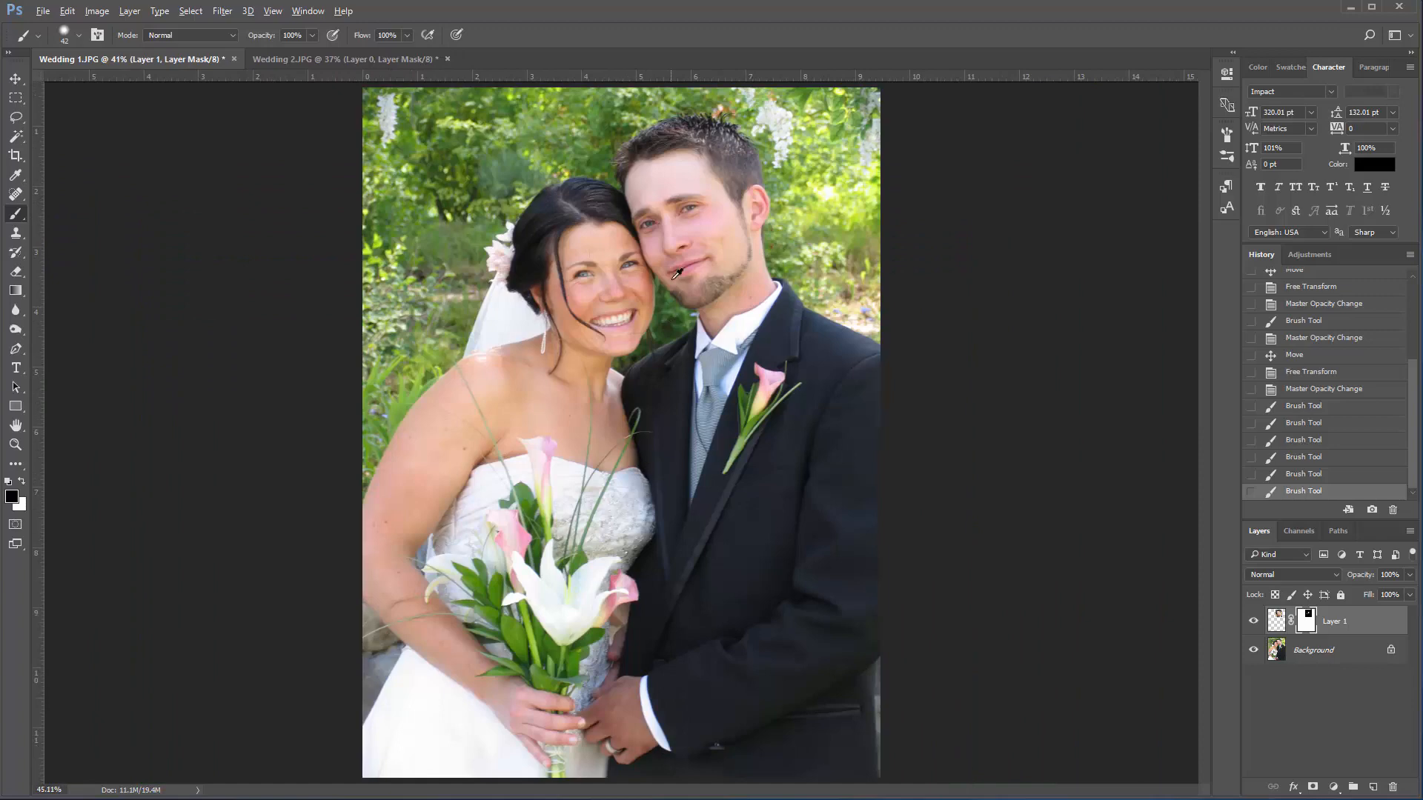
scroll(672, 278, up, 4)
drag(706, 213, 581, 392)
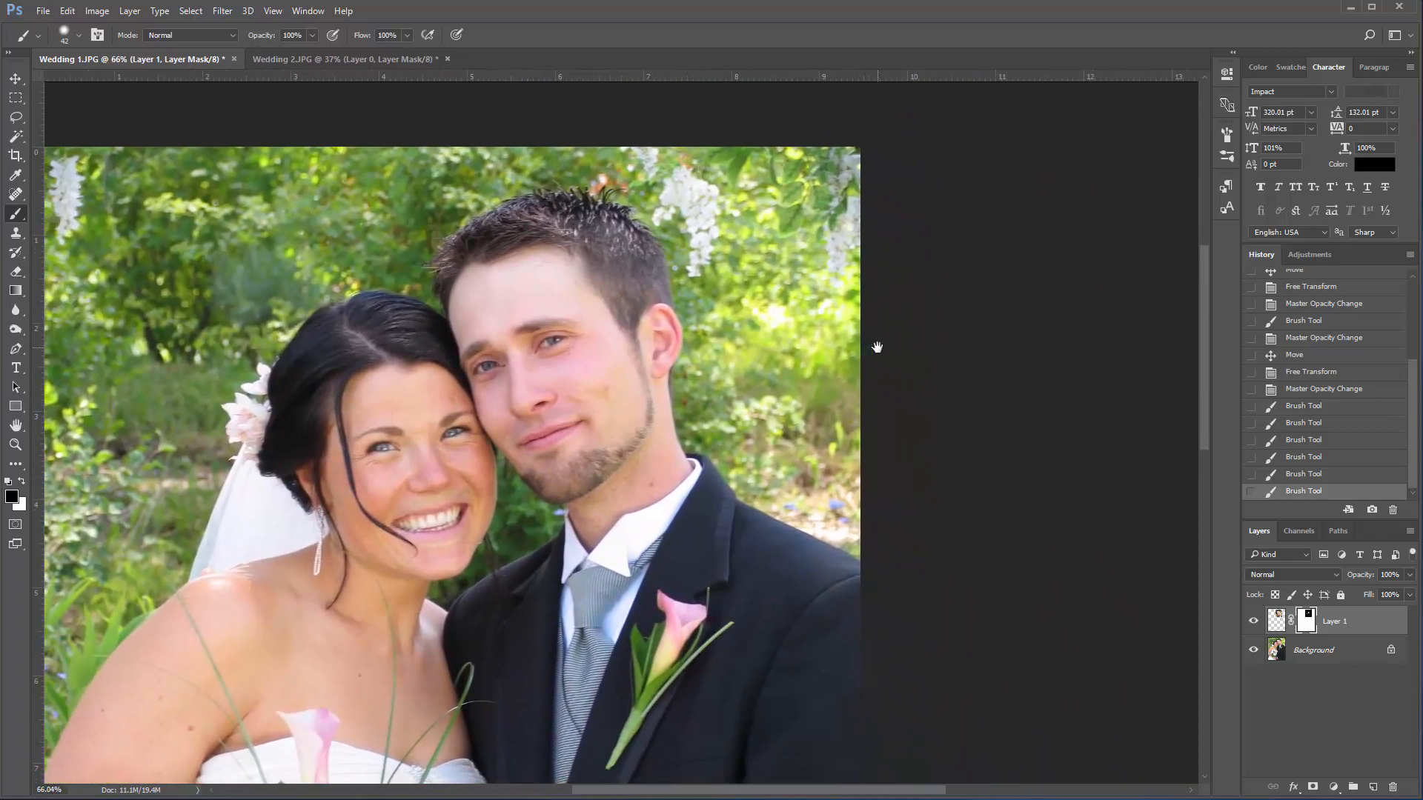